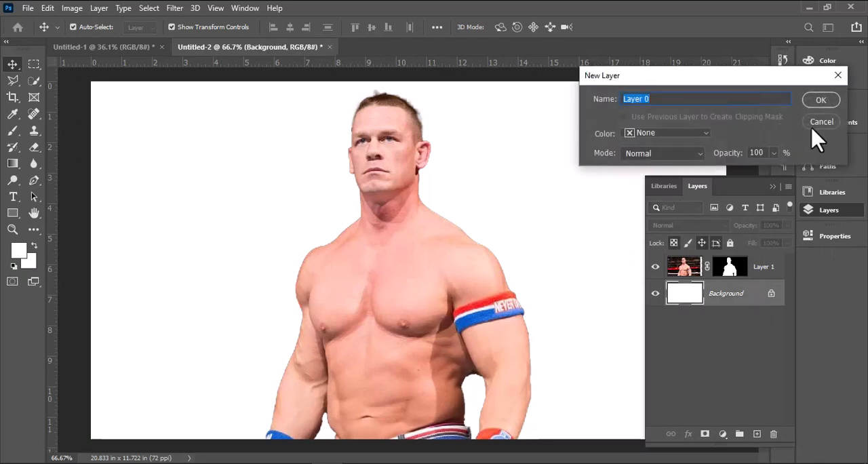
# Convert the Background into a regular layer and apply a reversed blue radial Gradient Overlay with 179° angle and 103% scale
pyautogui.click(821, 97)
pyautogui.doubleClick(754, 294)
pyautogui.click(434, 344)
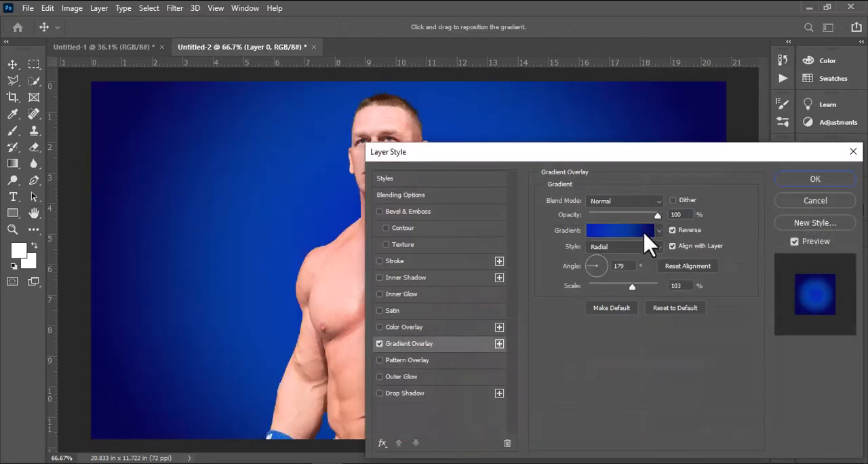
pyautogui.click(644, 234)
pyautogui.click(629, 359)
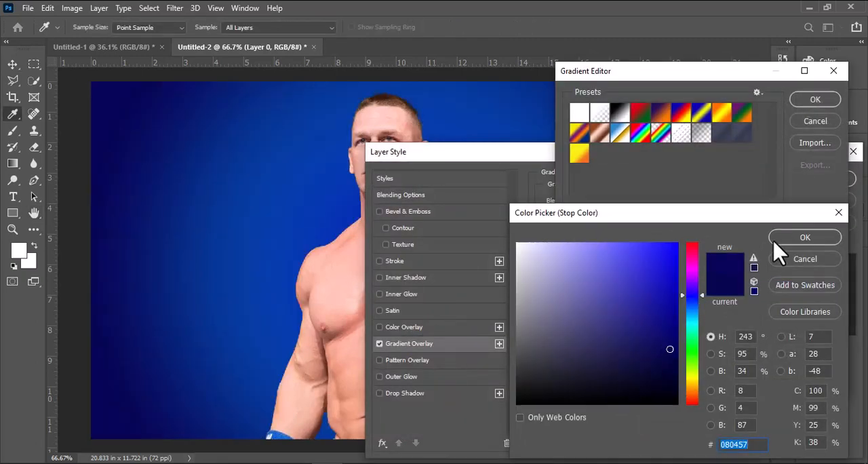
pyautogui.click(774, 240)
pyautogui.click(814, 117)
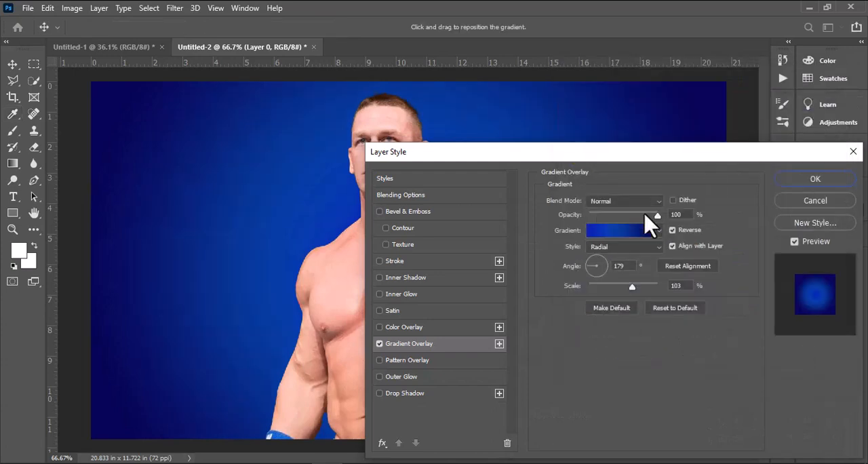
pyautogui.click(813, 179)
pyautogui.click(772, 187)
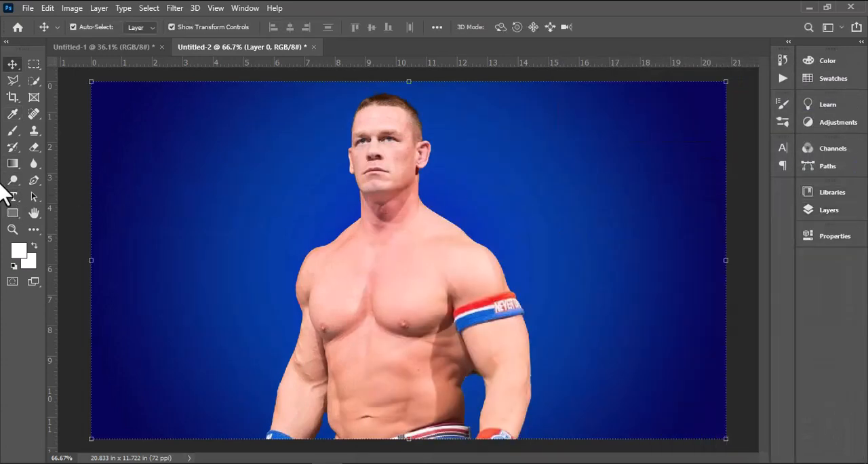
# Add the white text "Smac" in the Aero font beside the figure and enlarge it to about 171 pt
pyautogui.click(13, 197)
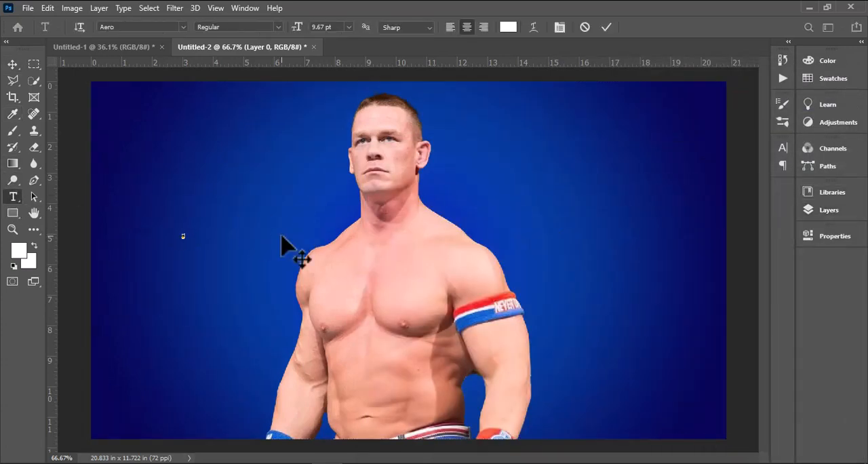
pyautogui.click(14, 64)
pyautogui.moveTo(190, 233); pyautogui.dragTo(387, 164)
pyautogui.press('Return')
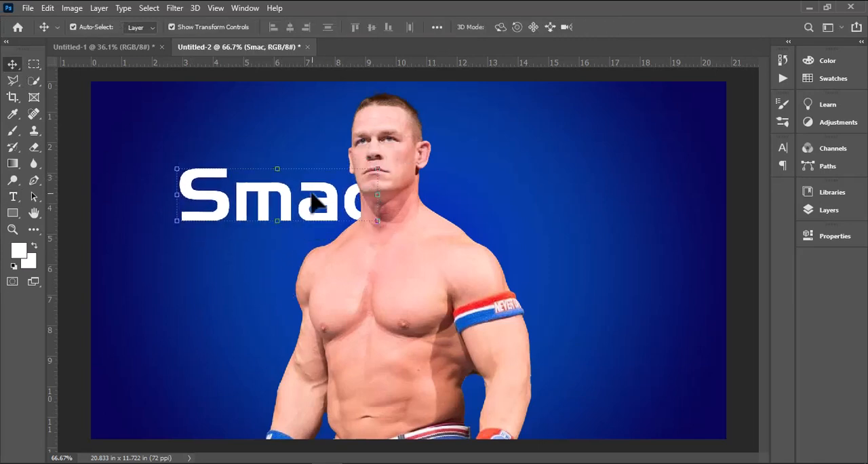
# Duplicate the "Smac" text to the other side of the figure and change the copy to "Down"
pyautogui.moveTo(314, 202); pyautogui.dragTo(497, 215)
pyautogui.press('t')
pyautogui.doubleClick(455, 214)
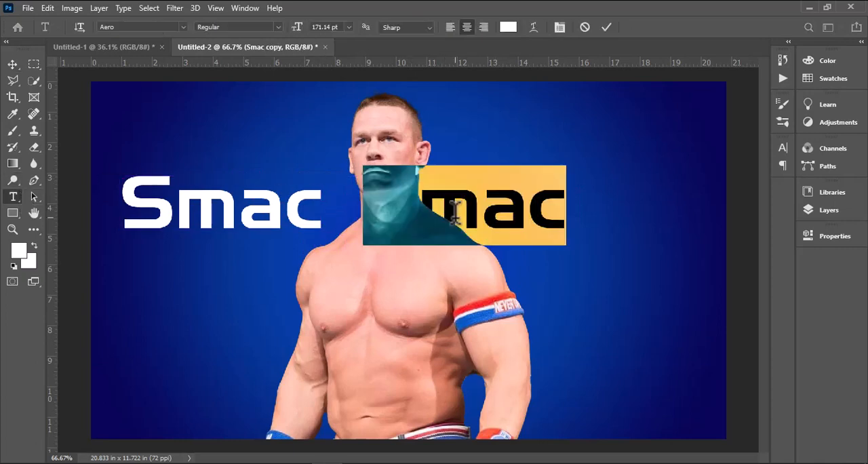
pyautogui.press('BackSpace')
pyautogui.write('Down')
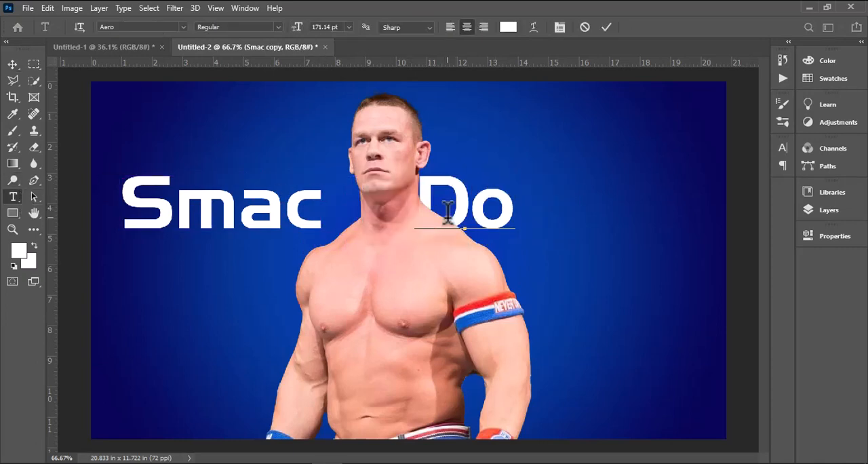
# Hide Layer 1 with the cut-out wrestler photo
pyautogui.click(808, 209)
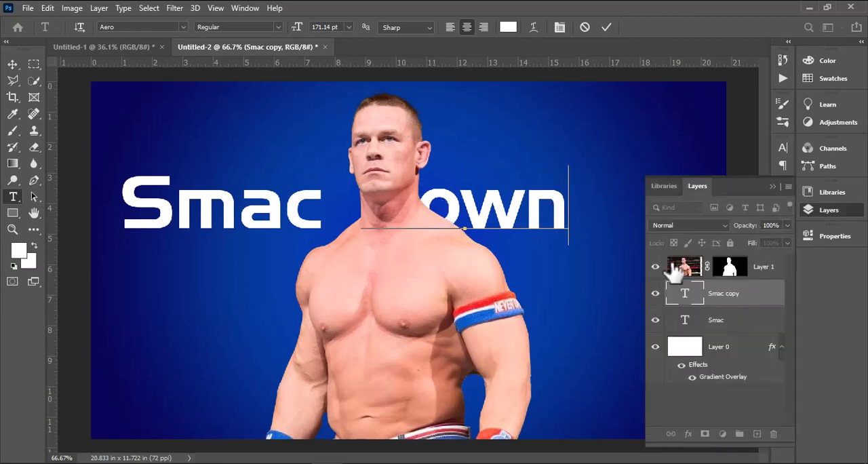
pyautogui.click(656, 267)
pyautogui.click(772, 186)
# Delete the D from "Down" and duplicate the remaining "own" text slightly to its left
pyautogui.moveTo(417, 210); pyautogui.dragTo(382, 209)
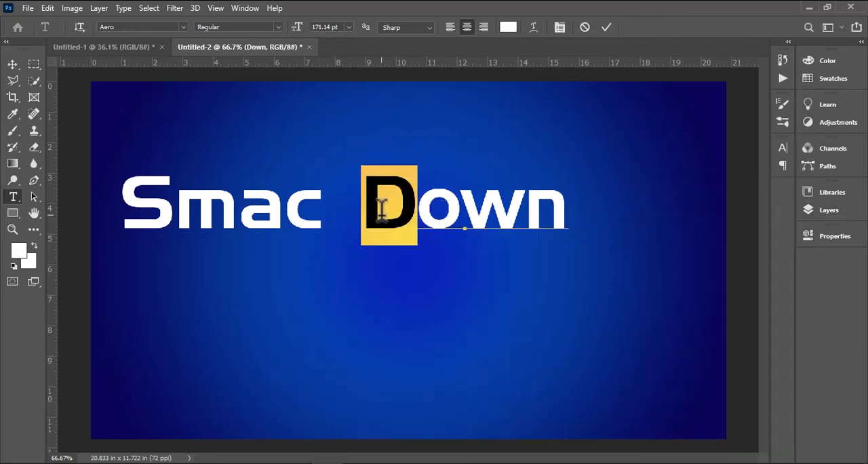
pyautogui.press('BackSpace')
pyautogui.click(13, 64)
pyautogui.moveTo(278, 116); pyautogui.dragTo(298, 120)
pyautogui.moveTo(453, 217); pyautogui.dragTo(379, 221)
# Replace the duplicate "own" text with "D" and place "own" directly after it so they read "Down"
pyautogui.click(13, 197)
pyautogui.doubleClick(427, 209)
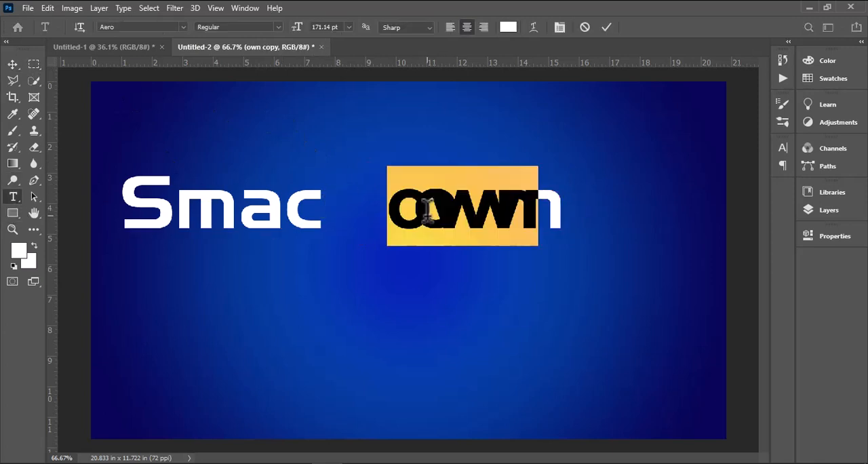
pyautogui.write('D')
pyautogui.click(15, 64)
pyautogui.moveTo(539, 204); pyautogui.dragTo(613, 207)
pyautogui.click(434, 177)
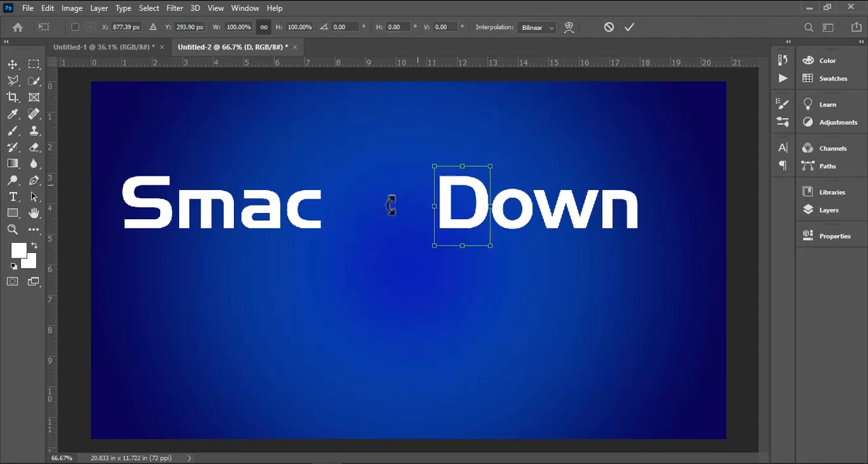
# Delete the S from "Smac" and duplicate the remaining "mac" text slightly to its left
pyautogui.click(13, 197)
pyautogui.moveTo(175, 204); pyautogui.dragTo(139, 189)
pyautogui.press('BackSpace')
pyautogui.click(12, 64)
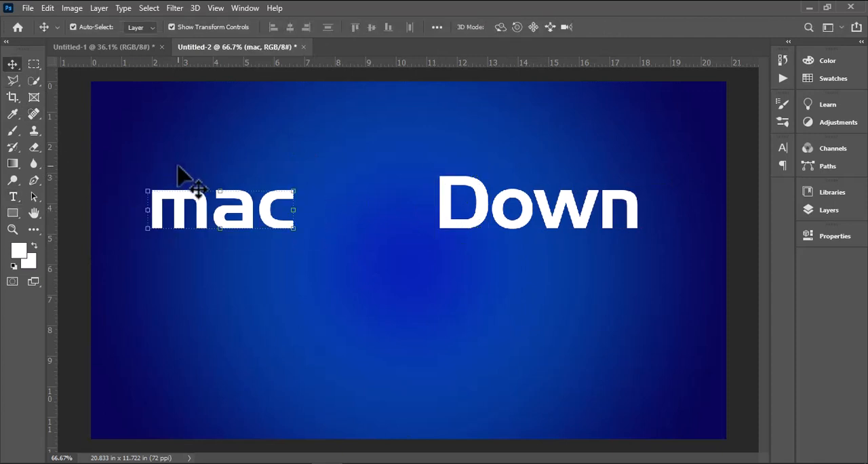
pyautogui.moveTo(209, 217); pyautogui.dragTo(170, 217)
# Replace the duplicate "mac" text with "S" and nudge it left until it clears the m
pyautogui.click(14, 197)
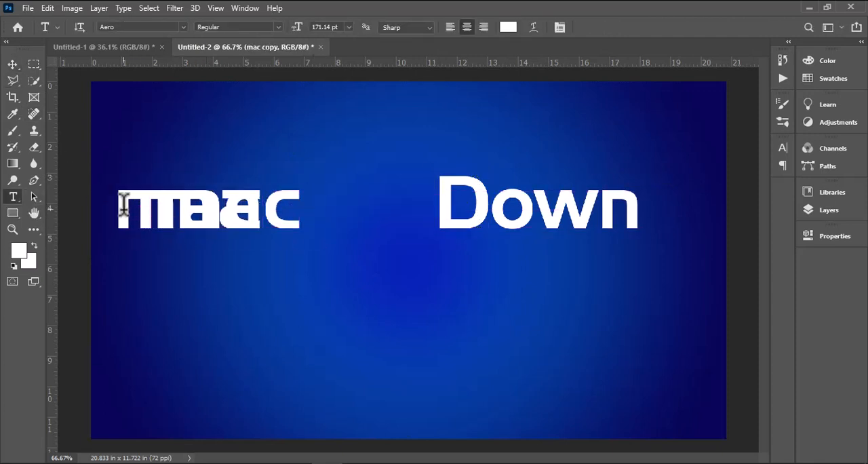
pyautogui.doubleClick(124, 202)
pyautogui.write('S')
pyautogui.click(16, 69)
pyautogui.hotkey('shift', 'Left')
pyautogui.hotkey('shift', 'Left')
pyautogui.hotkey('shift', 'Left')
pyautogui.hotkey('shift', 'Left')
pyautogui.hotkey('shift', 'Left')
pyautogui.hotkey('shift', 'Left')
pyautogui.hotkey('shift', 'Left')
pyautogui.hotkey('shift', 'Left')
pyautogui.hotkey('shift', 'Left')
pyautogui.hotkey('shift', 'Left')
pyautogui.hotkey('shift', 'Left')
pyautogui.hotkey('shift', 'Left')
pyautogui.hotkey('shift', 'Left')
pyautogui.hotkey('shift', 'Left')
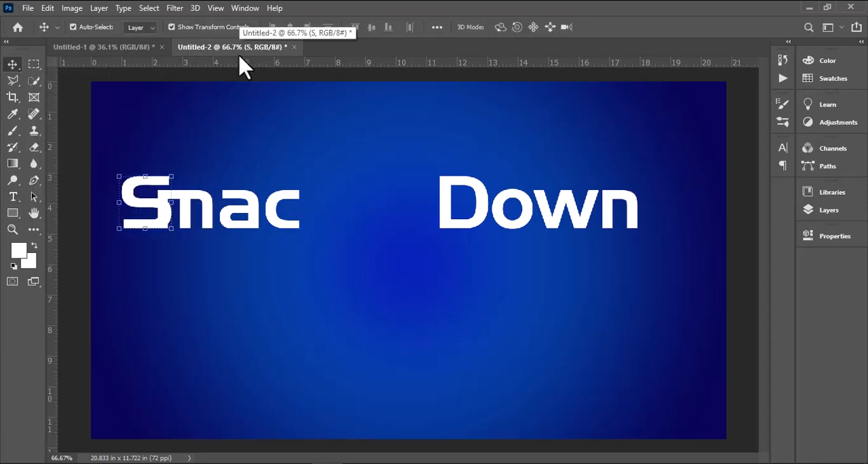
# Rasterize the "D" text layer
pyautogui.click(475, 201)
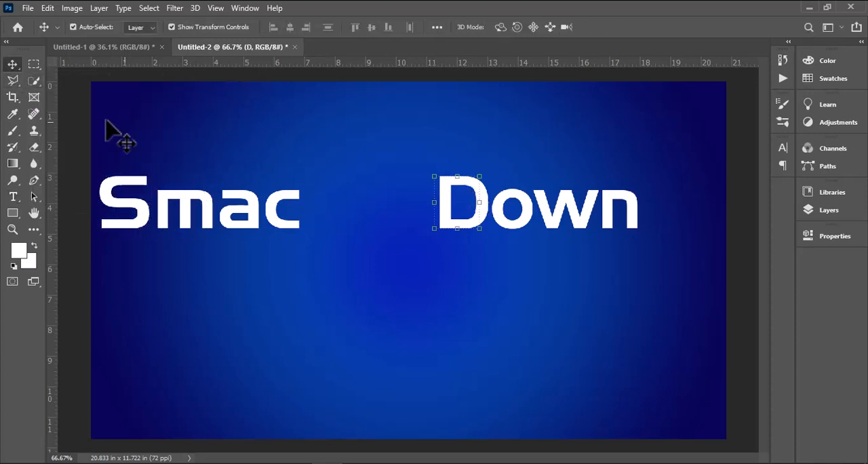
pyautogui.click(821, 210)
pyautogui.rightClick(764, 291)
pyautogui.click(688, 208)
pyautogui.click(772, 186)
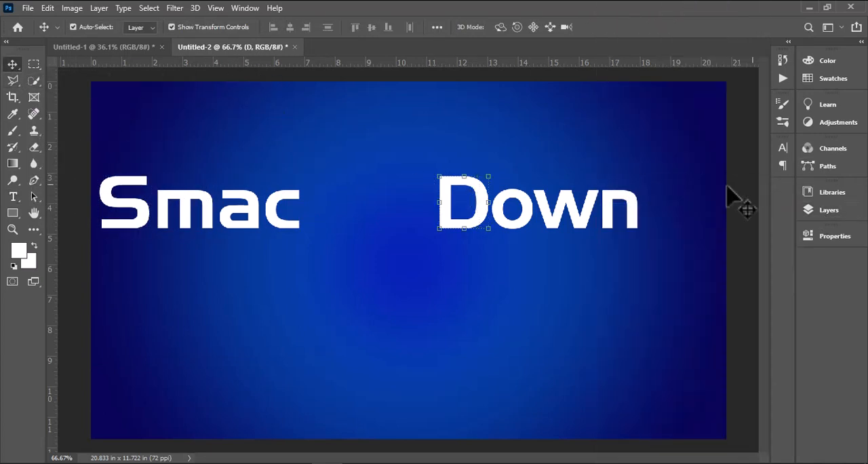
# Cut a gap in the upper part of the D's stem using a rectangular selection, and clear the selection
pyautogui.click(12, 230)
pyautogui.click(439, 198)
pyautogui.click(413, 284)
pyautogui.click(33, 63)
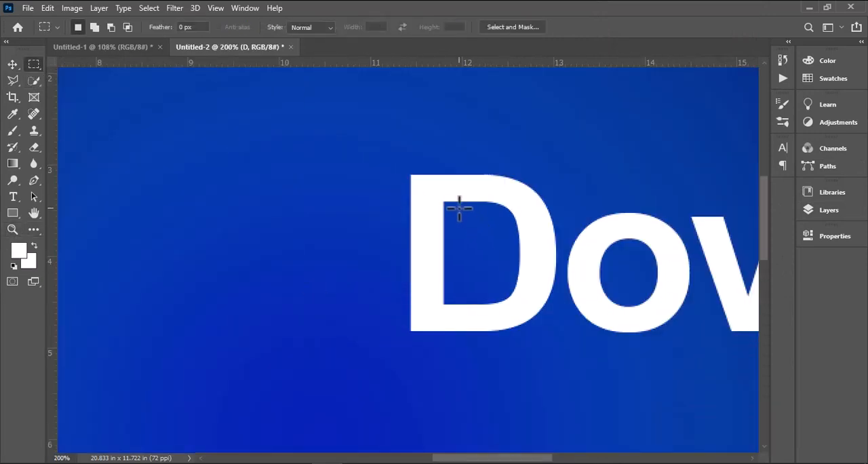
pyautogui.moveTo(393, 220); pyautogui.dragTo(353, 250)
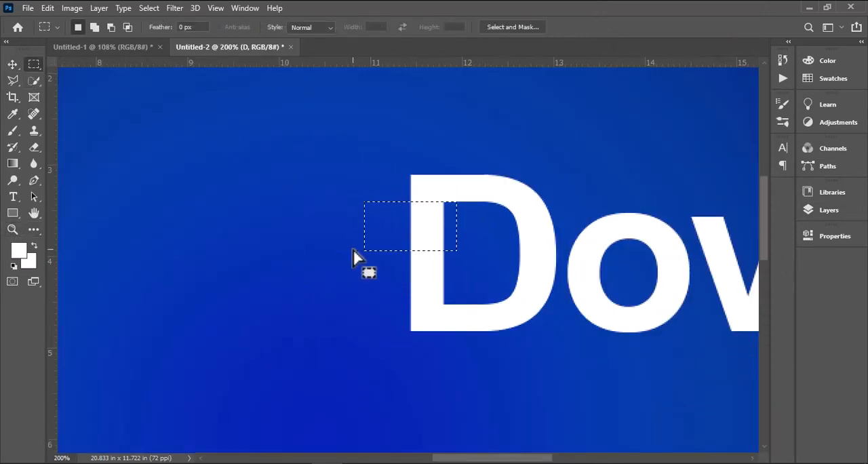
pyautogui.click(353, 246)
pyautogui.click(12, 229)
pyautogui.click(381, 27)
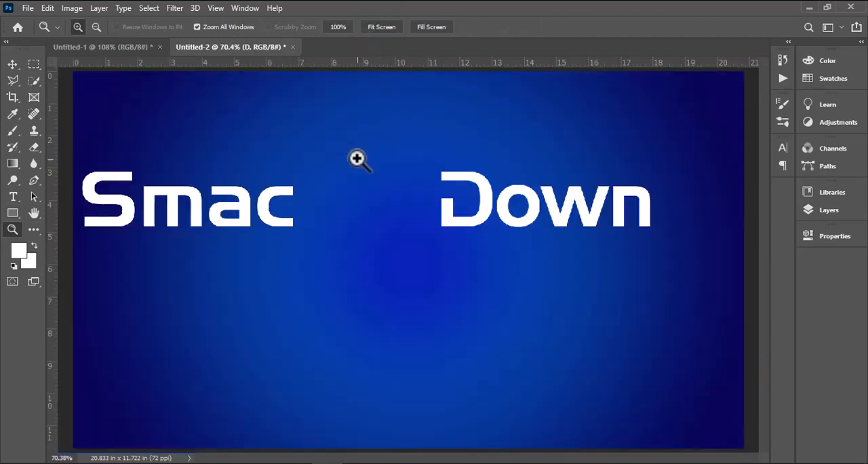
# Draw a 522 × 21 px rectangle from the top stroke of the D to above the letter a
pyautogui.click(358, 159)
pyautogui.click(13, 213)
pyautogui.scroll(4, 536, 267)
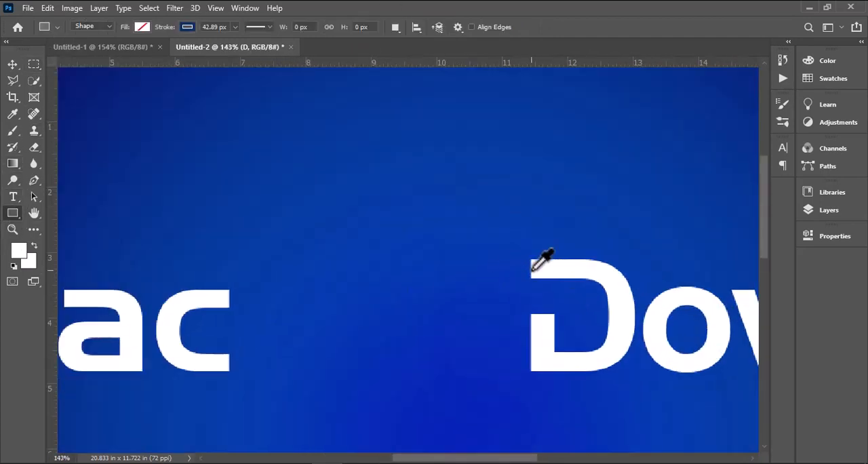
pyautogui.moveTo(533, 275)
pyautogui.mouseDown()
pyautogui.moveTo(528, 305)
pyautogui.moveTo(495, 292)
pyautogui.moveTo(56, 293)
pyautogui.moveTo(64, 302)
pyautogui.mouseUp()
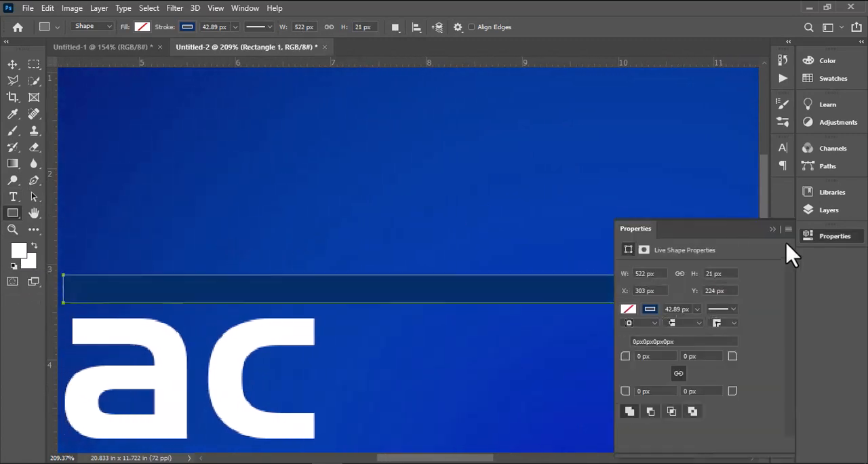
# Give the rectangle a white fill and no stroke
pyautogui.click(630, 310)
pyautogui.click(642, 313)
pyautogui.click(775, 229)
pyautogui.click(834, 236)
pyautogui.click(652, 309)
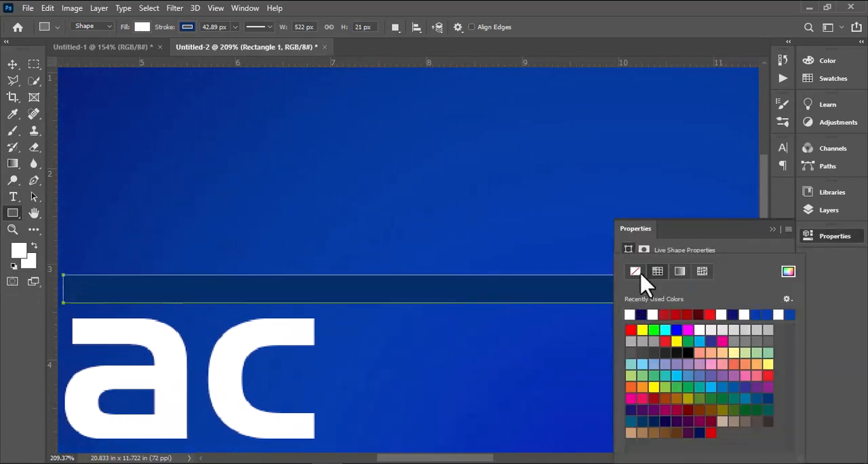
pyautogui.click(639, 274)
pyautogui.click(772, 232)
# Stretch the white bar's left end until it lines up with the left edge of the m
pyautogui.click(15, 229)
pyautogui.click(371, 28)
pyautogui.click(177, 185)
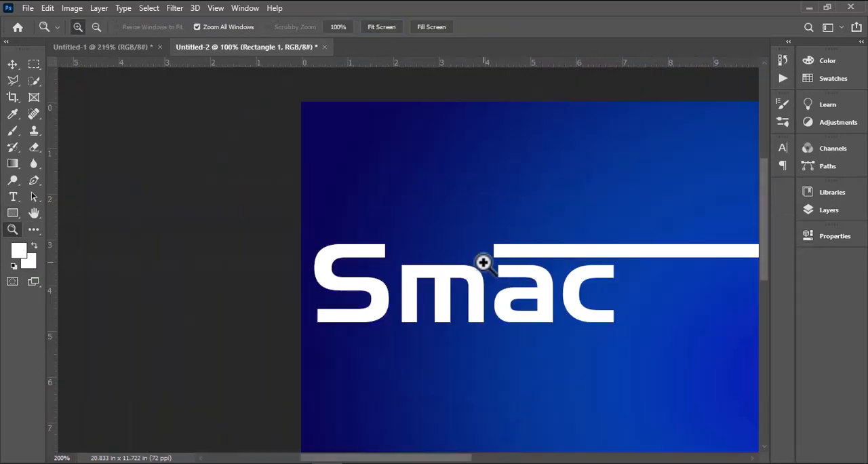
pyautogui.click(478, 257)
pyautogui.click(12, 64)
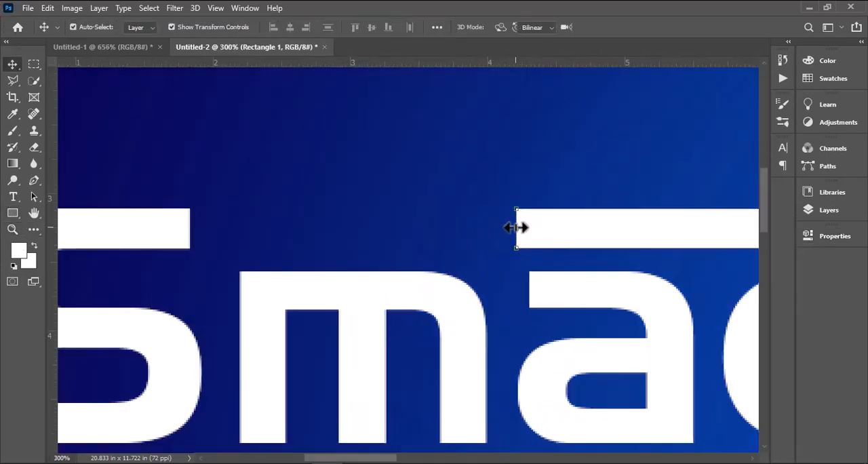
pyautogui.moveTo(516, 228); pyautogui.dragTo(232, 207)
pyautogui.hotkey('ctrl', 'z')
pyautogui.moveTo(515, 229); pyautogui.dragTo(226, 215)
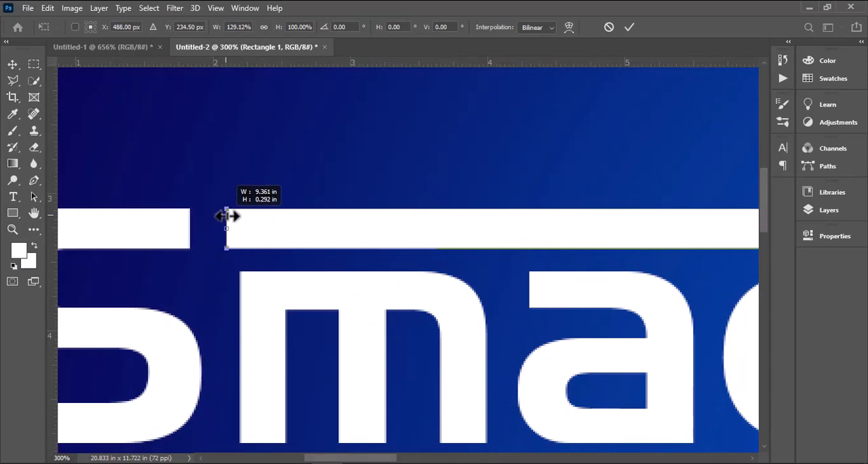
pyautogui.press('Return')
# Merge the white bar and the rasterized D into one layer after checking their join
pyautogui.scroll(-6, 233, 205)
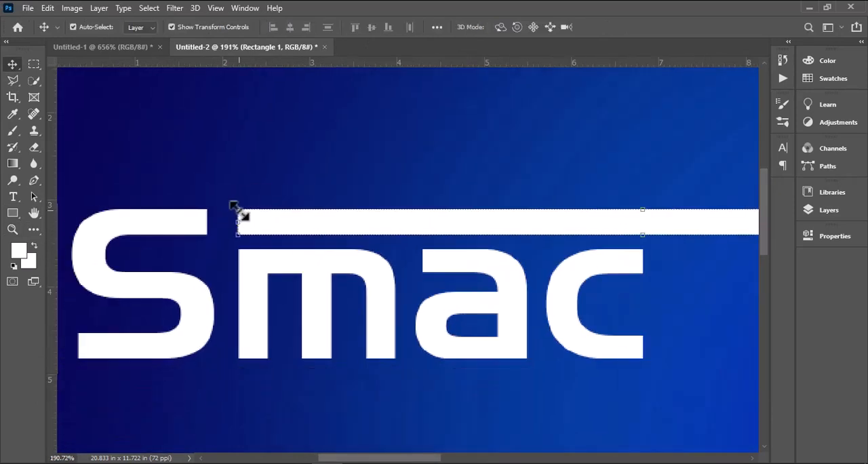
pyautogui.scroll(2, 639, 203)
pyautogui.scroll(5, 616, 204)
pyautogui.scroll(2, 586, 192)
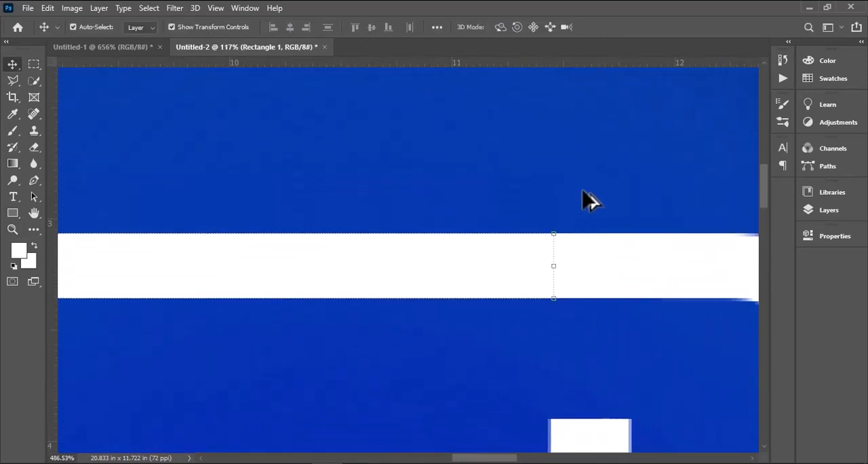
pyautogui.keyDown('shift'); pyautogui.click(595, 314); pyautogui.keyUp('shift')
pyautogui.moveTo(595, 315); pyautogui.dragTo(591, 303)
pyautogui.click(11, 229)
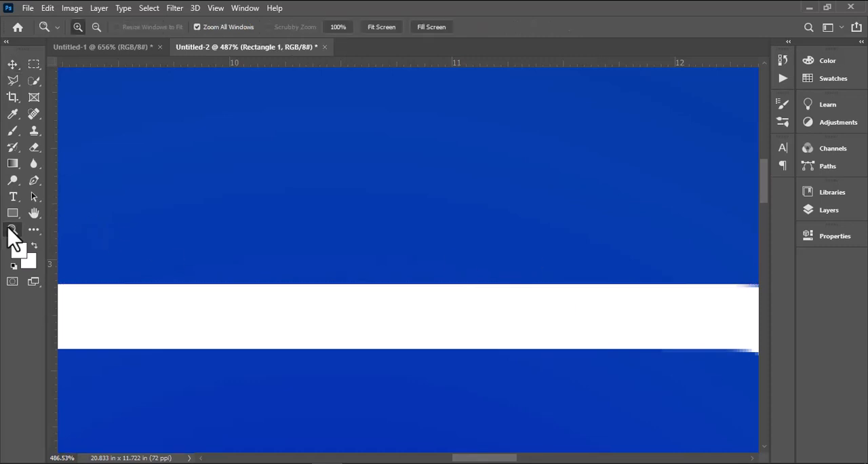
pyautogui.click(365, 28)
# Show Layer 1 with the cut-out wrestler photo again in front of the lettering
pyautogui.click(14, 63)
pyautogui.keyDown('shift'); pyautogui.click(526, 224); pyautogui.keyUp('shift')
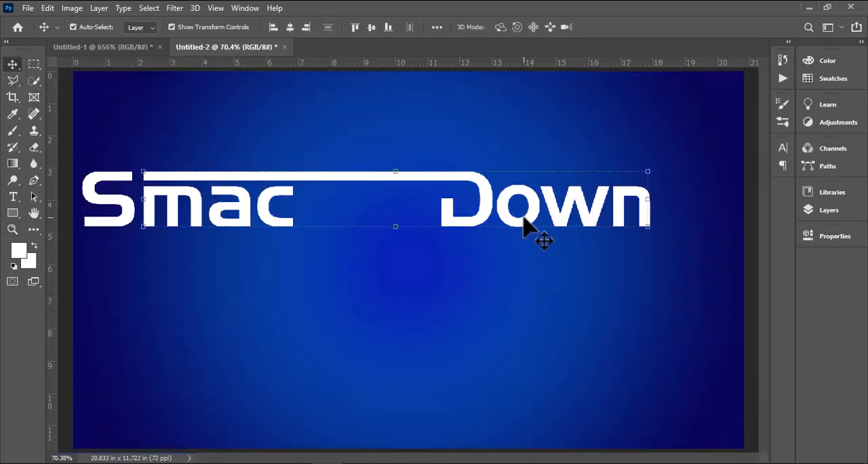
pyautogui.click(499, 271)
pyautogui.click(12, 229)
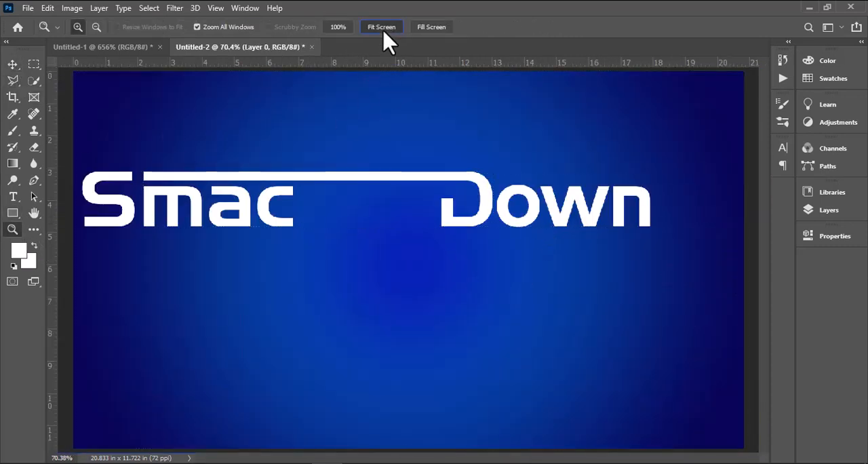
pyautogui.click(841, 215)
pyautogui.click(655, 266)
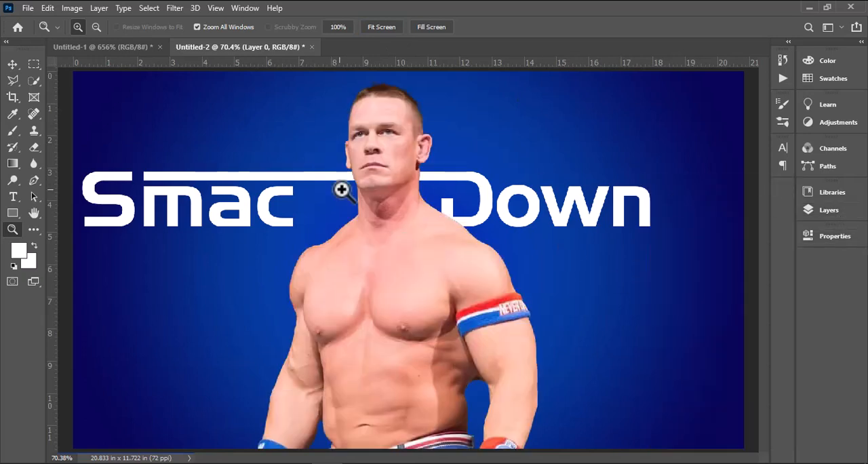
pyautogui.click(12, 63)
pyautogui.click(277, 202)
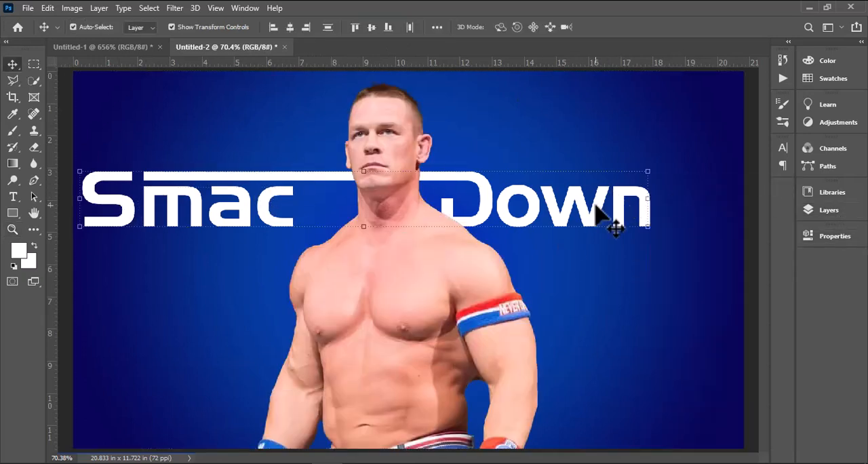
pyautogui.click(35, 66)
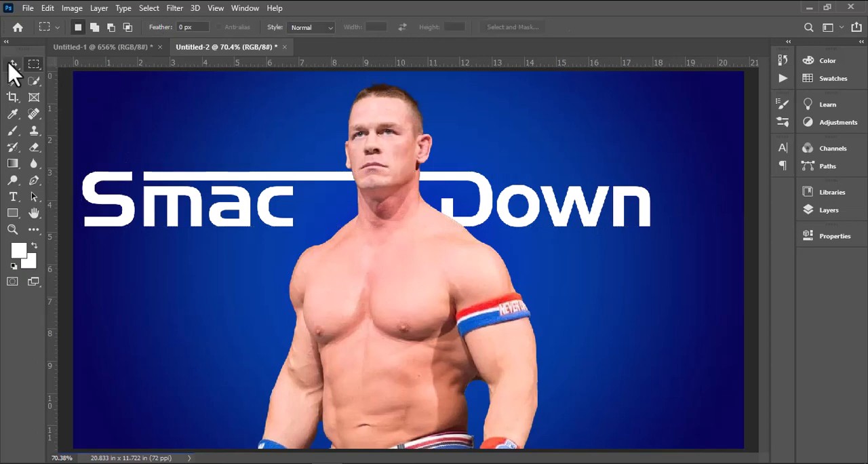
# Give the "own" text layer a dark blue colour overlay and a white outside stroke
pyautogui.click(13, 65)
pyautogui.click(829, 209)
pyautogui.doubleClick(755, 330)
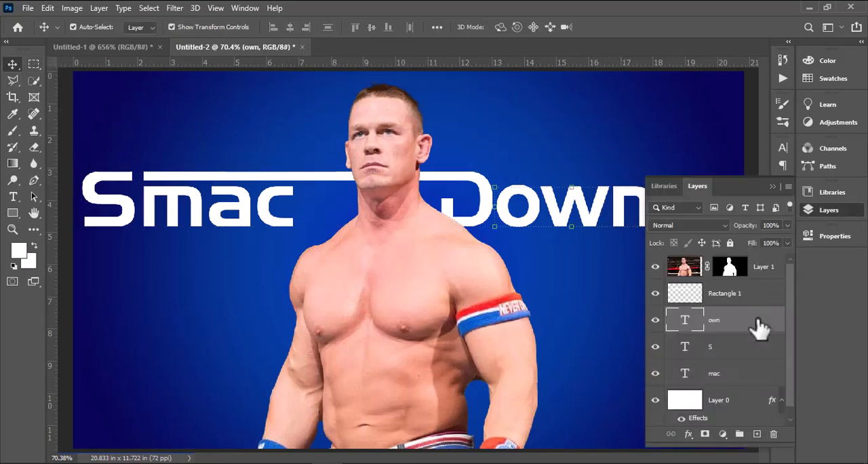
pyautogui.moveTo(472, 163); pyautogui.dragTo(695, 163)
pyautogui.click(619, 325)
pyautogui.moveTo(756, 156)
pyautogui.mouseDown()
pyautogui.moveTo(674, 170)
pyautogui.moveTo(726, 143)
pyautogui.moveTo(517, 289)
pyautogui.mouseUp()
pyautogui.click(805, 211)
pyautogui.click(641, 132)
pyautogui.click(801, 237)
pyautogui.click(624, 249)
# Try the background's blue as the stroke colour of "own" and review the overlay colour
pyautogui.click(623, 421)
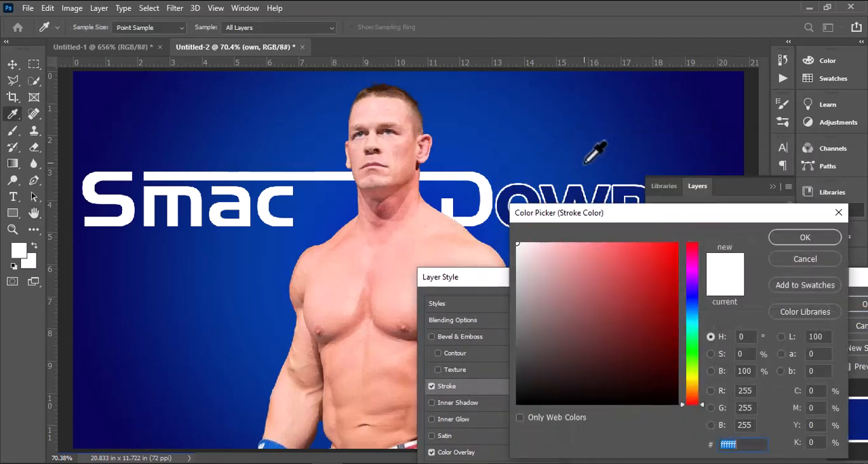
pyautogui.click(585, 162)
pyautogui.click(805, 237)
pyautogui.click(465, 452)
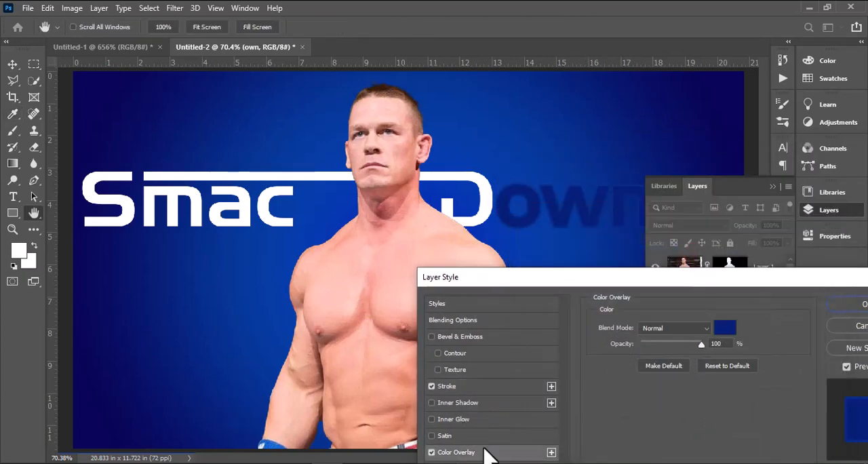
pyautogui.click(726, 322)
pyautogui.click(805, 237)
# Set the stroke colour of "own" to white and apply the layer style
pyautogui.click(446, 386)
pyautogui.click(623, 417)
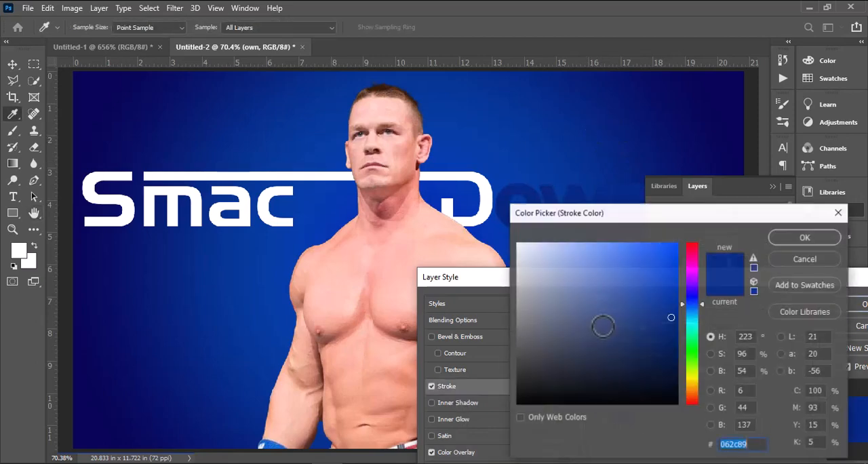
pyautogui.moveTo(526, 250); pyautogui.dragTo(516, 198)
pyautogui.click(805, 237)
pyautogui.moveTo(764, 277); pyautogui.dragTo(640, 266)
pyautogui.click(745, 293)
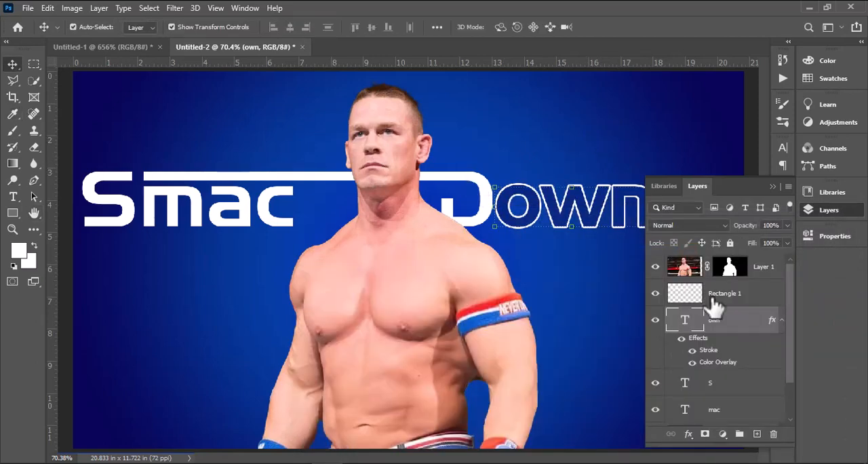
# Copy the layer style of "own" and paste it onto the Rectangle 1 layer holding the D and long bar
pyautogui.rightClick(742, 320)
pyautogui.click(626, 429)
pyautogui.rightClick(749, 294)
pyautogui.click(695, 314)
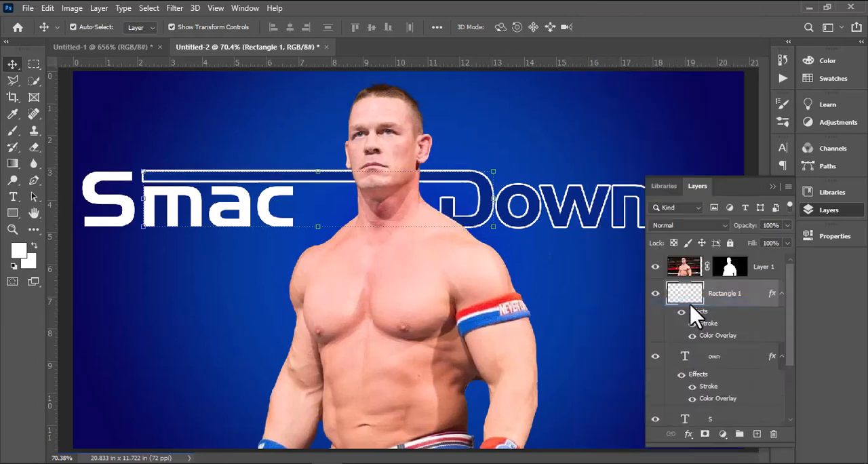
pyautogui.click(774, 185)
# Select the S, the D with its bar, and "own" together and try rotating them
pyautogui.keyDown('shift'); pyautogui.click(112, 210); pyautogui.keyUp('shift')
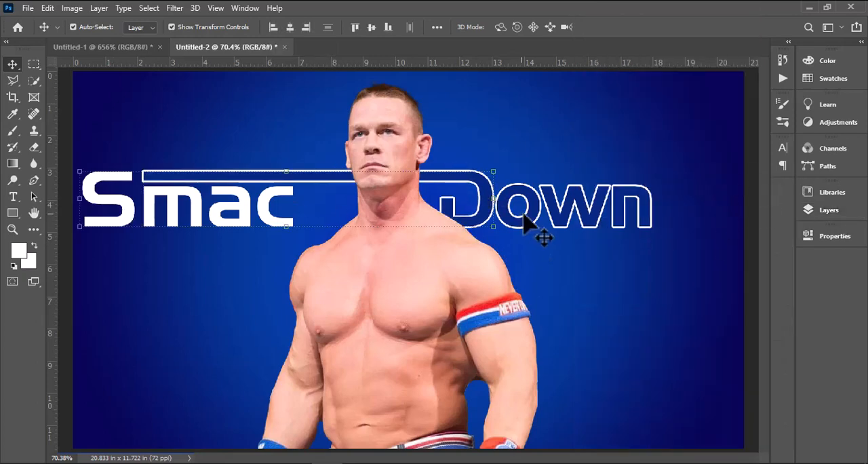
pyautogui.moveTo(660, 158); pyautogui.dragTo(660, 117)
pyautogui.hotkey('ctrl', 'z')
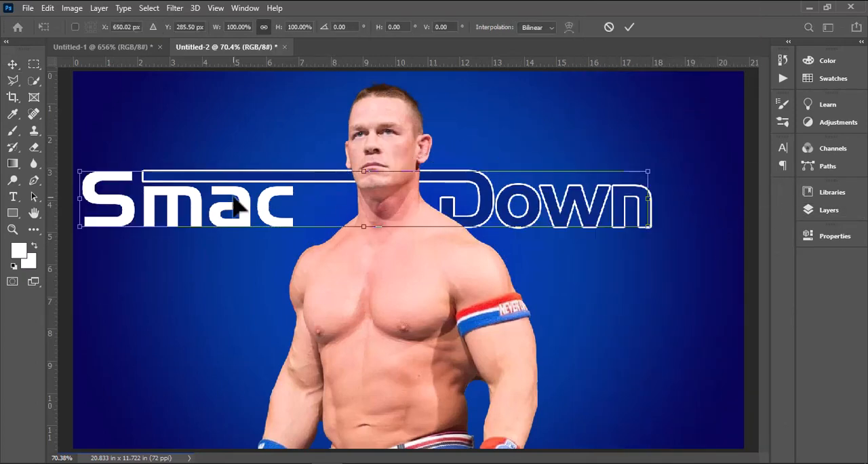
pyautogui.rightClick(261, 206)
pyautogui.press('Escape')
pyautogui.press('Escape')
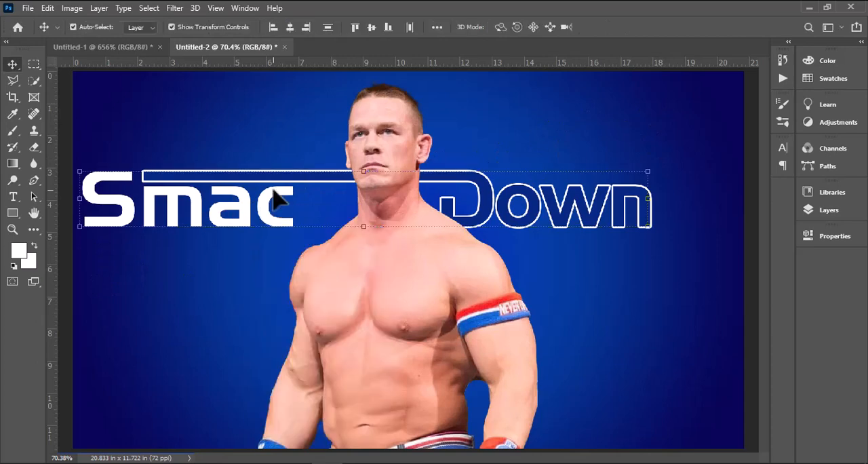
# Include "mac" in the selection, rotate the whole lettering by about -7.46°, and shift it up and to the right behind the head
pyautogui.rightClick(273, 190)
pyautogui.click(296, 219)
pyautogui.moveTo(659, 161); pyautogui.dragTo(669, 110)
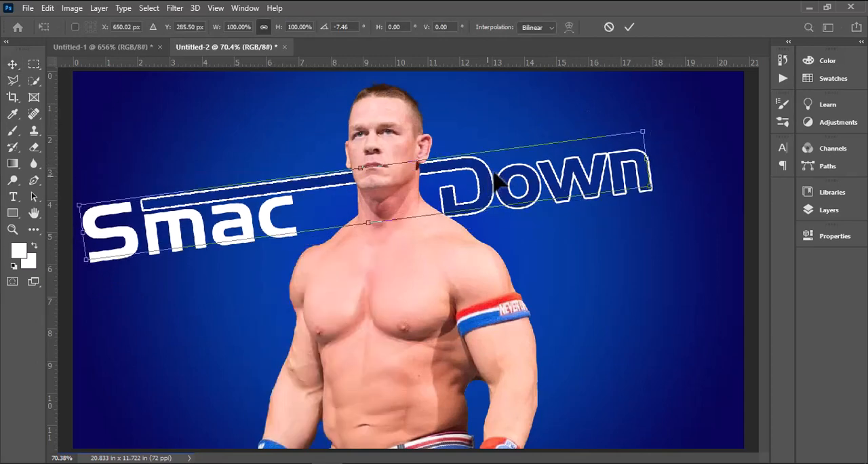
pyautogui.moveTo(499, 180); pyautogui.dragTo(516, 160)
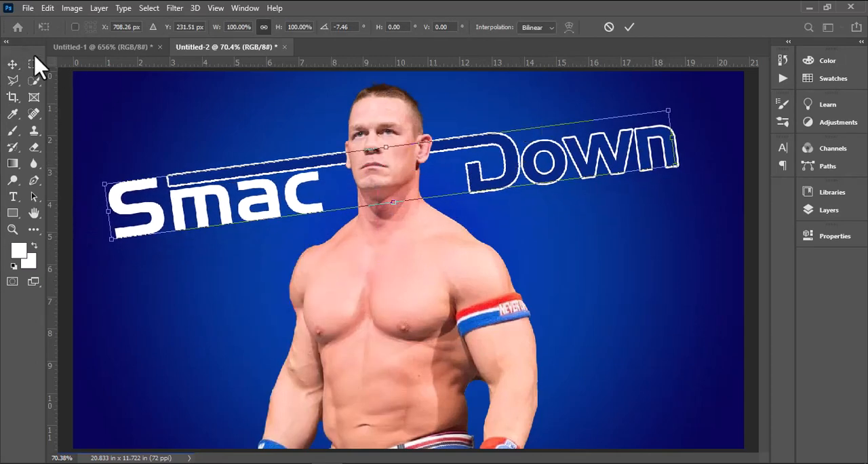
pyautogui.click(35, 64)
# Add the white text "Live", enlarge it to about 111 pt, and place it beneath "Down"
pyautogui.click(13, 197)
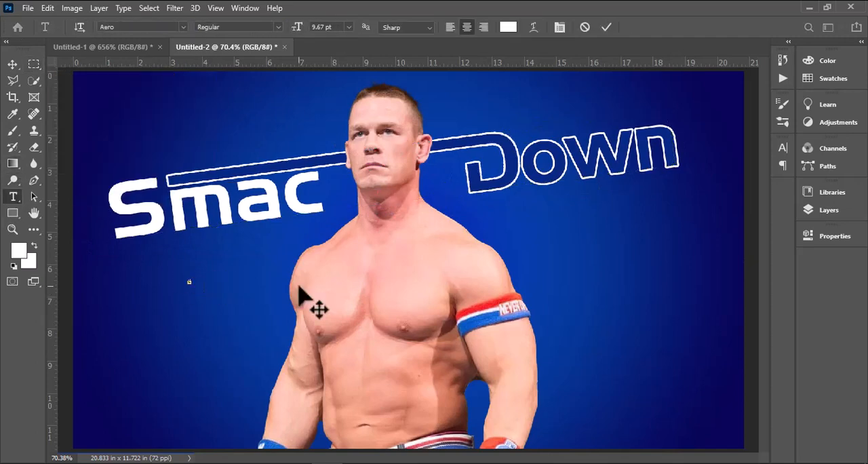
pyautogui.click(12, 64)
pyautogui.moveTo(195, 278); pyautogui.dragTo(282, 230)
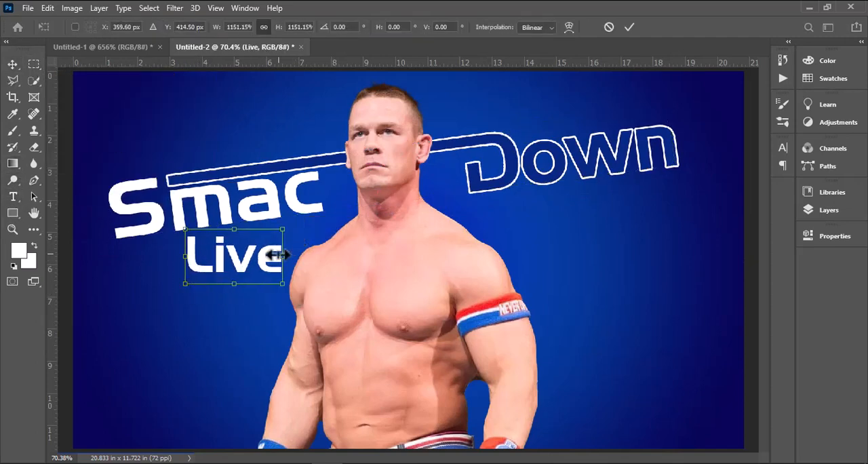
pyautogui.moveTo(271, 262); pyautogui.dragTo(663, 224)
pyautogui.click(10, 66)
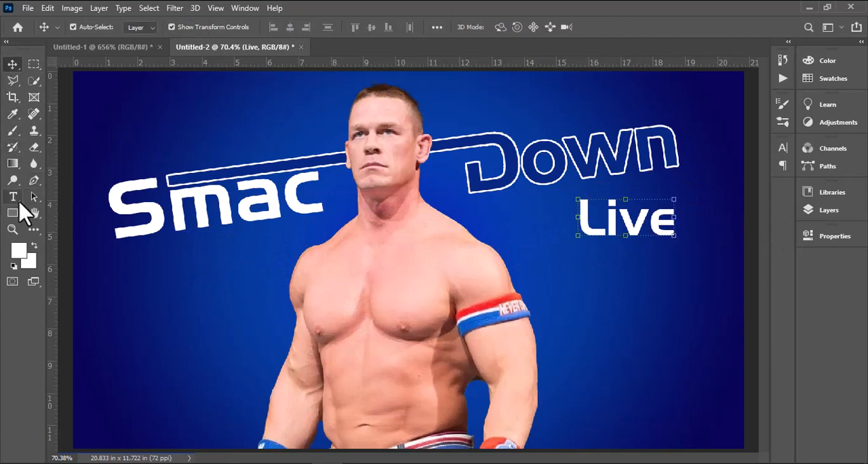
# Make the word "Live" faux italic and underlined
pyautogui.click(15, 198)
pyautogui.doubleClick(620, 207)
pyautogui.hotkey('ctrl', 't')
pyautogui.click(662, 248)
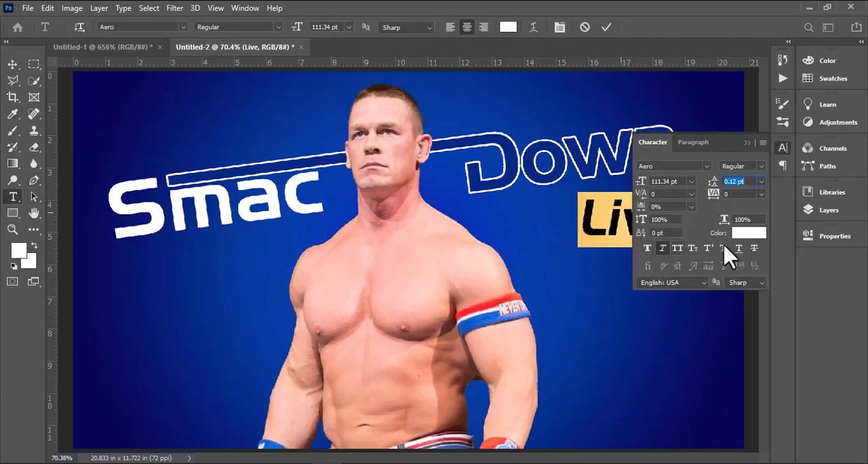
pyautogui.click(747, 144)
pyautogui.click(606, 27)
# Tilt "Live" to match the slope of the main lettering and move it close beneath the end of "Down"
pyautogui.click(12, 63)
pyautogui.moveTo(678, 248); pyautogui.dragTo(702, 243)
pyautogui.moveTo(707, 257); pyautogui.dragTo(712, 244)
pyautogui.moveTo(672, 222); pyautogui.dragTo(662, 200)
pyautogui.press('Return')
# Rasterize the "Live" text and apply the Wind filter to it
pyautogui.click(174, 8)
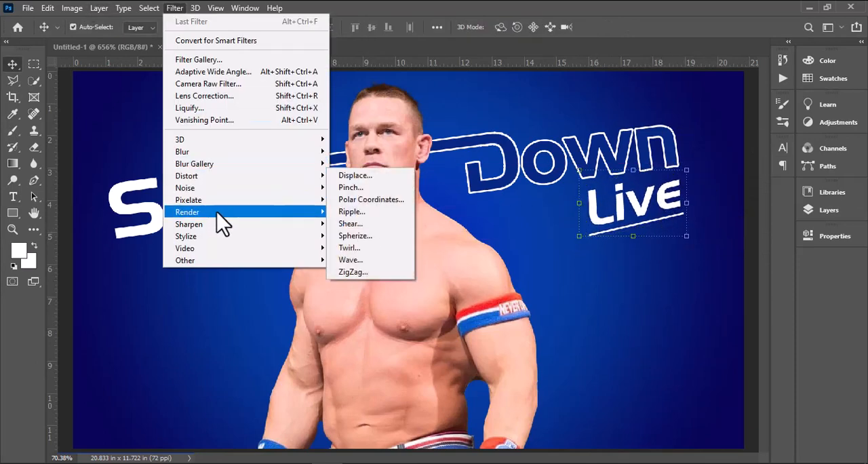
pyautogui.moveTo(218, 227)
pyautogui.click(359, 330)
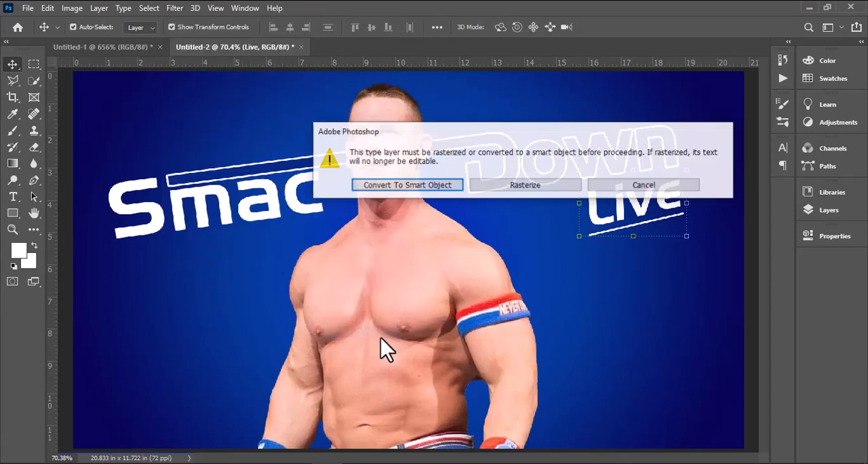
pyautogui.click(551, 190)
pyautogui.click(287, 118)
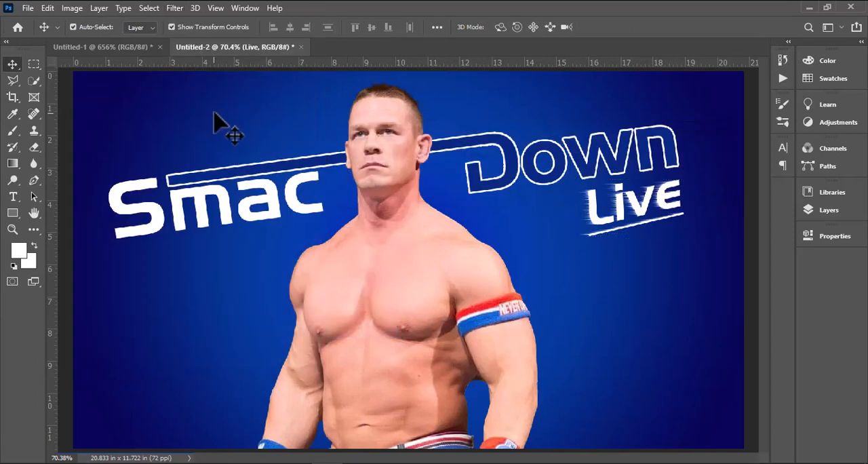
# Choose the 2500 px light-streak brush tip and reduce its size to 900 px
pyautogui.press('z')
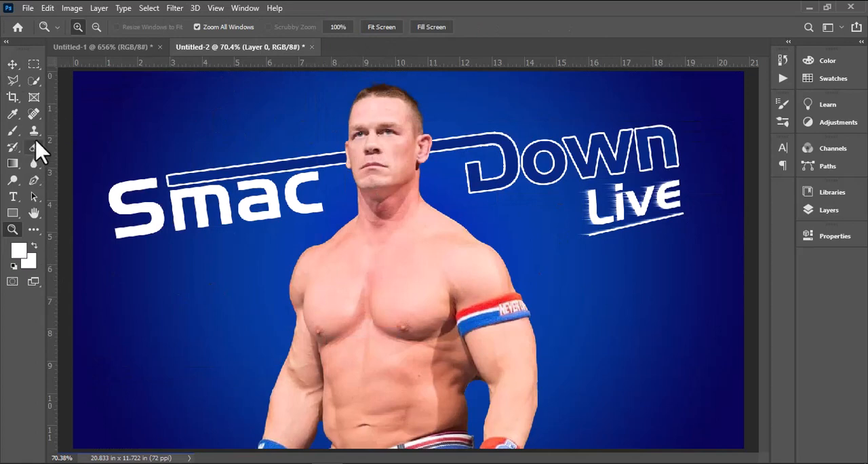
pyautogui.click(12, 131)
pyautogui.click(108, 29)
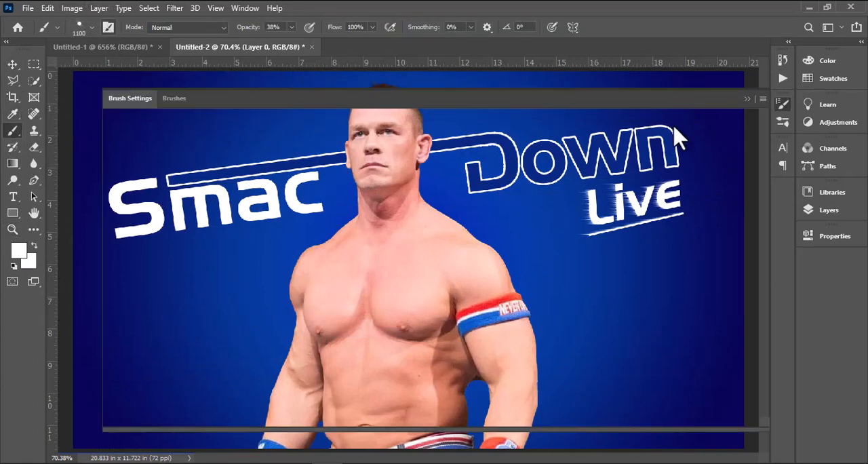
pyautogui.scroll(-4, 671, 149)
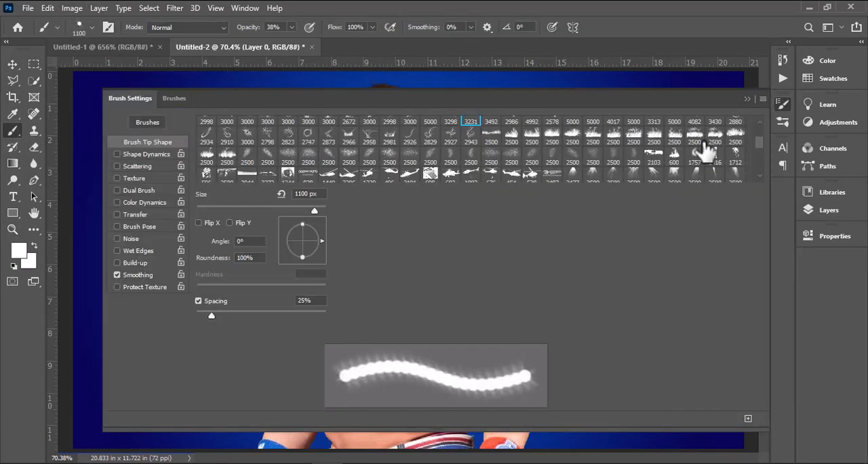
pyautogui.click(734, 156)
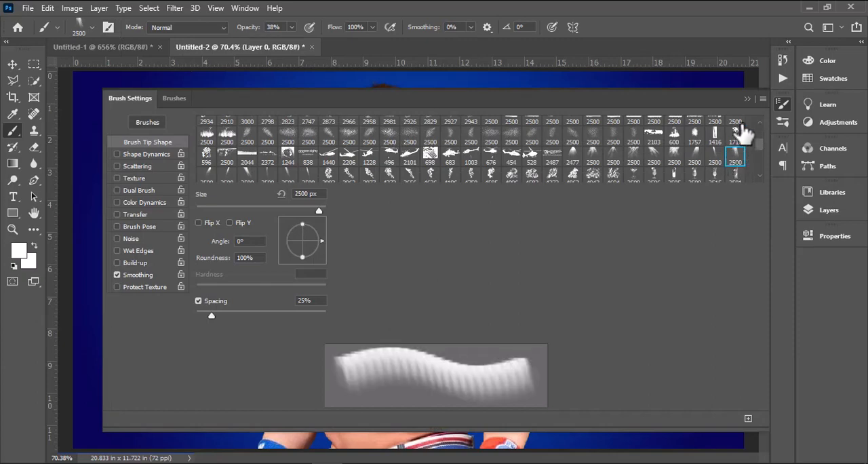
pyautogui.click(783, 103)
pyautogui.press('[')
pyautogui.press('[')
pyautogui.press('[')
pyautogui.press('[')
pyautogui.press('[')
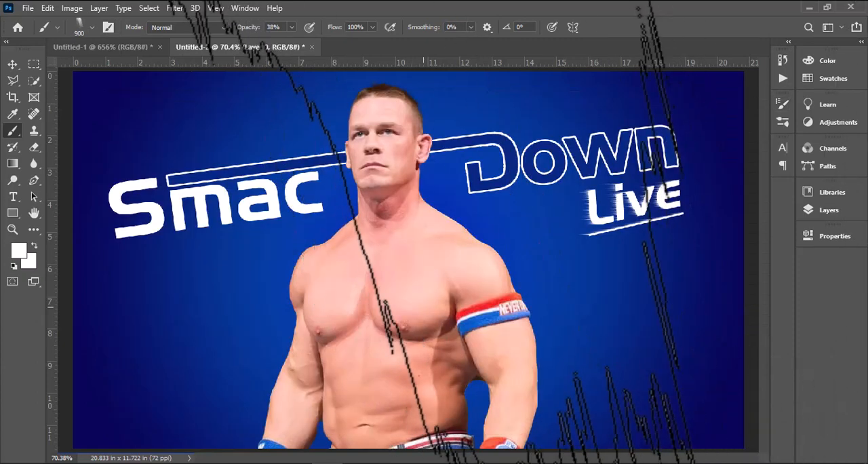
# Rotate the brush tip to an angle of -98°
pyautogui.click(56, 27)
pyautogui.click(89, 29)
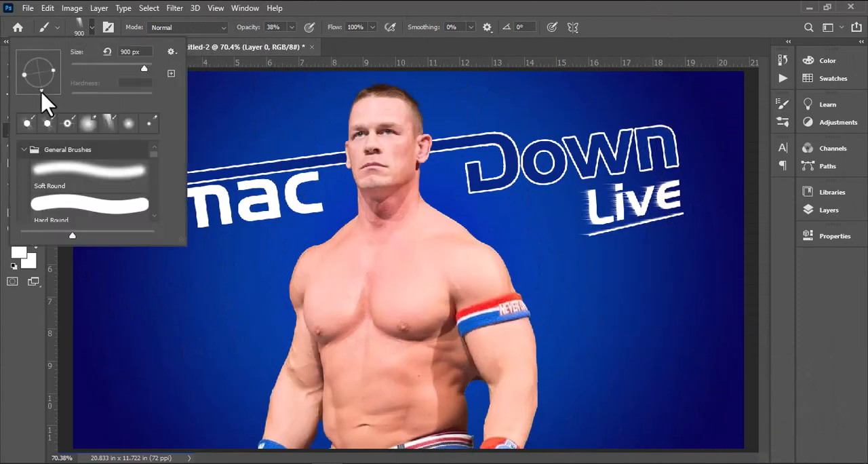
pyautogui.moveTo(41, 91); pyautogui.dragTo(35, 90)
# Create a new layer behind the wrestler and stamp a white light streak on the lower right of the background
pyautogui.click(839, 207)
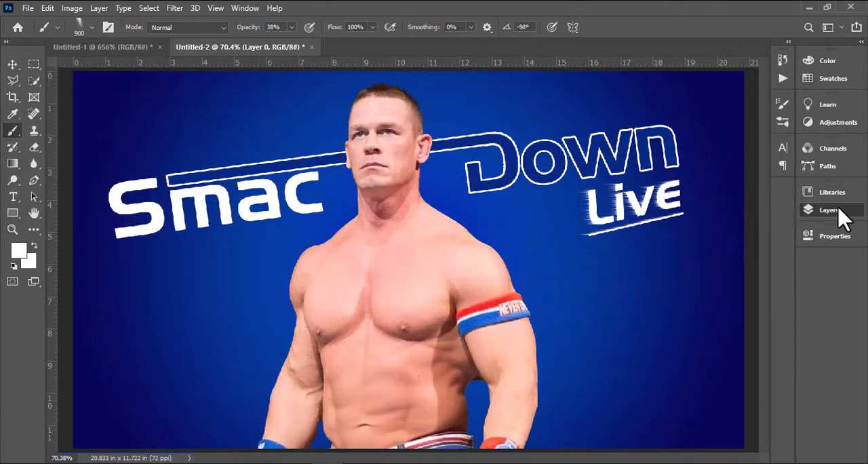
pyautogui.click(756, 433)
pyautogui.click(772, 186)
pyautogui.moveTo(549, 332); pyautogui.dragTo(556, 334)
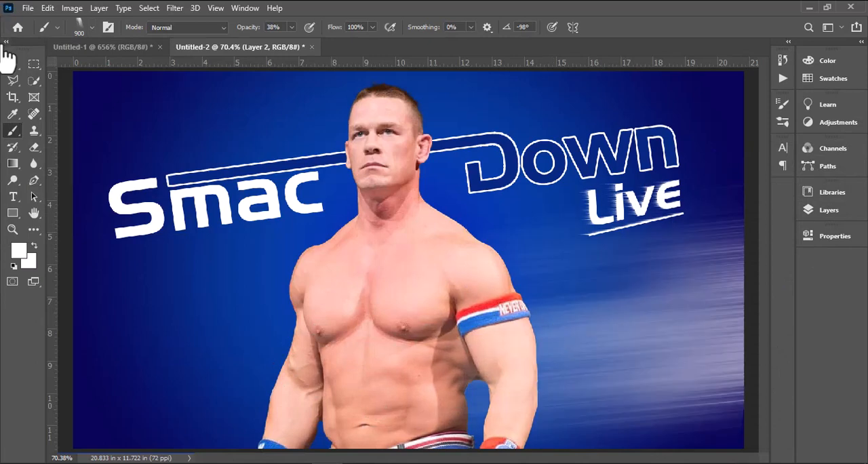
# Flatten the light streak, tilt it about -10.36°, and stretch it to about 166% width across the whole canvas
pyautogui.click(12, 63)
pyautogui.moveTo(542, 176); pyautogui.dragTo(542, 306)
pyautogui.moveTo(655, 370); pyautogui.dragTo(661, 267)
pyautogui.moveTo(317, 356)
pyautogui.mouseDown()
pyautogui.moveTo(327, 363)
pyautogui.moveTo(337, 310)
pyautogui.moveTo(64, 360)
pyautogui.mouseUp()
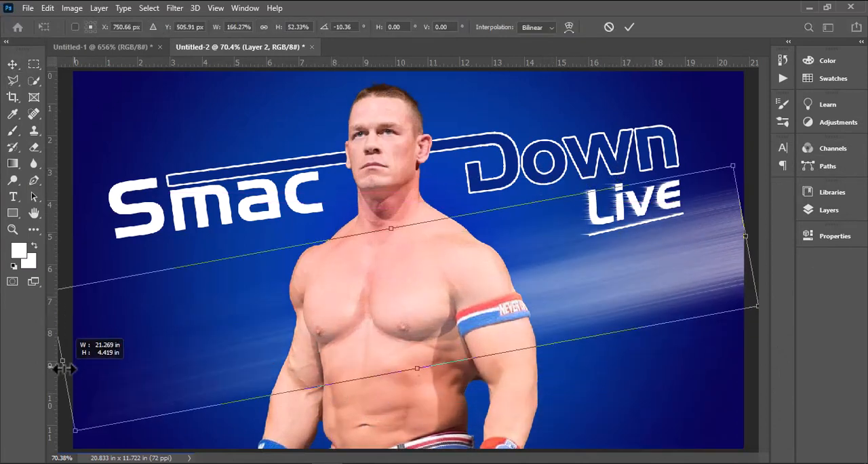
pyautogui.moveTo(413, 369); pyautogui.dragTo(414, 349)
pyautogui.press('Return')
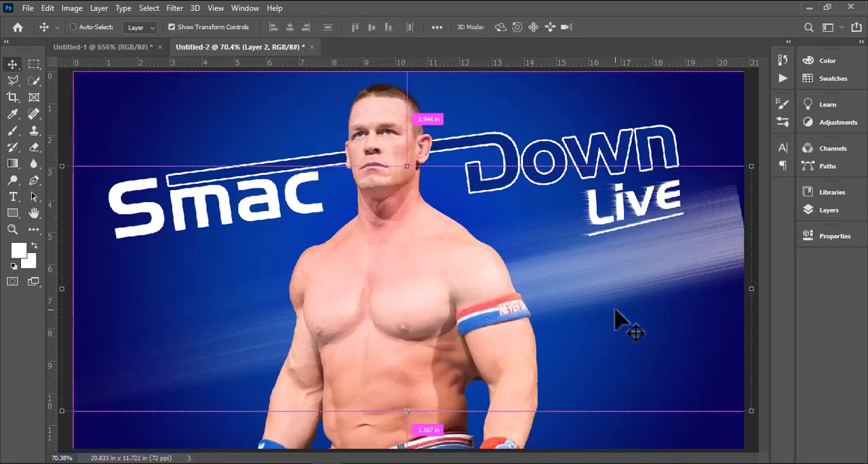
# Duplicate Layer 2 with the light streak
pyautogui.click(830, 210)
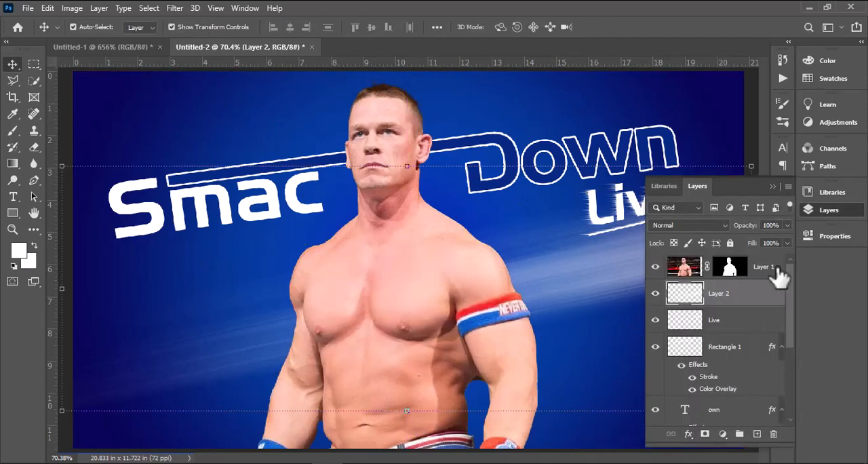
pyautogui.rightClick(769, 295)
pyautogui.click(687, 72)
pyautogui.click(537, 121)
pyautogui.click(829, 210)
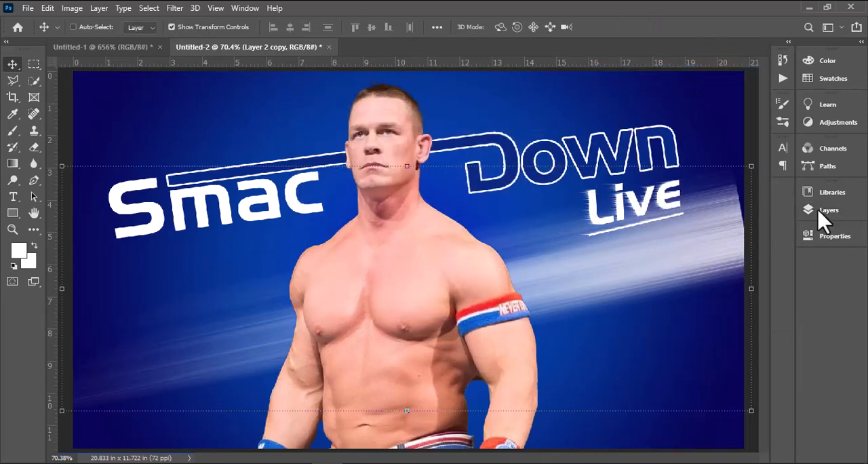
# Move Layer 2 copy above Layer 1 so the duplicated streak lies in front of the wrestler
pyautogui.click(829, 210)
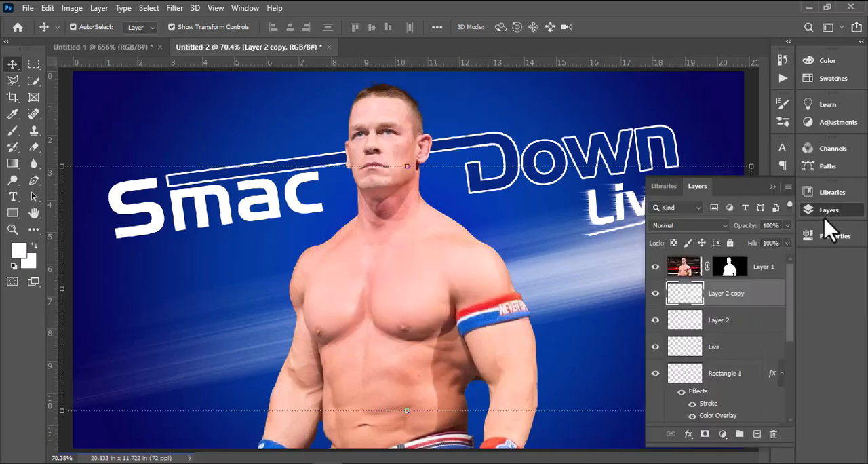
pyautogui.moveTo(761, 299); pyautogui.dragTo(761, 260)
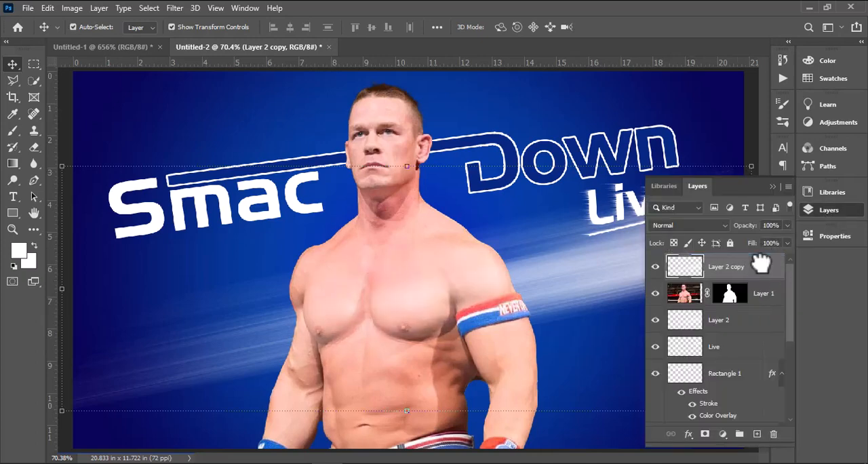
pyautogui.click(773, 187)
# Move the front streak down across the wrestler's waist, adjust its angle, and nudge the upper streak slightly
pyautogui.moveTo(686, 248); pyautogui.dragTo(689, 331)
pyautogui.moveTo(763, 252); pyautogui.dragTo(773, 289)
pyautogui.press('Return')
pyautogui.moveTo(712, 228); pyautogui.dragTo(716, 231)
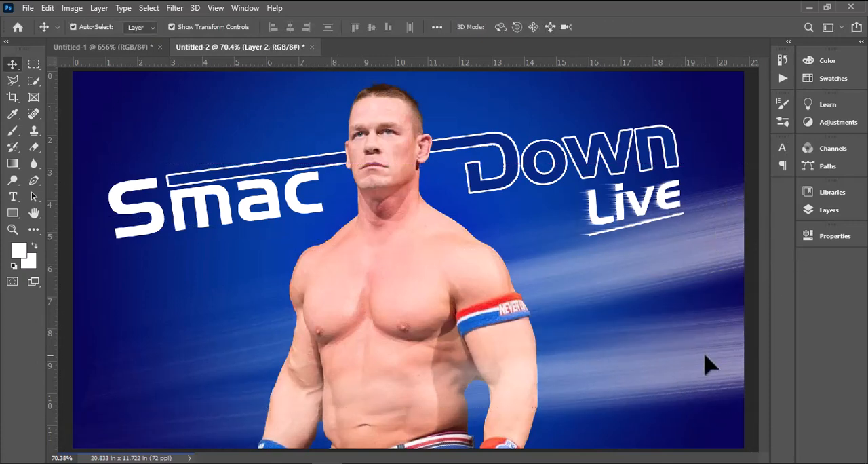
# Duplicate the lower streak in front of the wrestler and merge the duplicate with its original
pyautogui.click(704, 353)
pyautogui.scroll(-3, 620, 345)
pyautogui.scroll(2, 607, 344)
pyautogui.hotkey('ctrl', 'j')
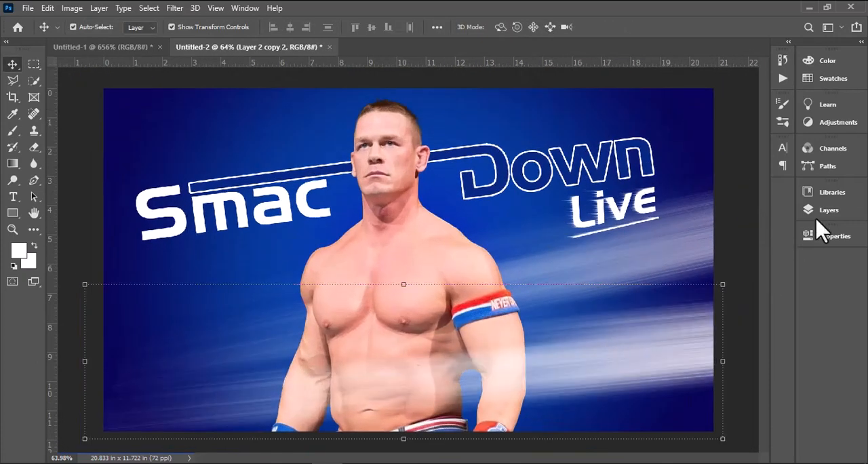
pyautogui.click(817, 216)
pyautogui.keyDown('ctrl'); pyautogui.click(753, 292); pyautogui.keyUp('ctrl')
pyautogui.hotkey('ctrl', 'e')
pyautogui.click(773, 187)
# Duplicate Layer 2 copy 2 with the front streak and apply a Color Overlay to the duplicate
pyautogui.click(834, 220)
pyautogui.rightClick(773, 261)
pyautogui.click(639, 75)
pyautogui.click(539, 127)
pyautogui.doubleClick(717, 281)
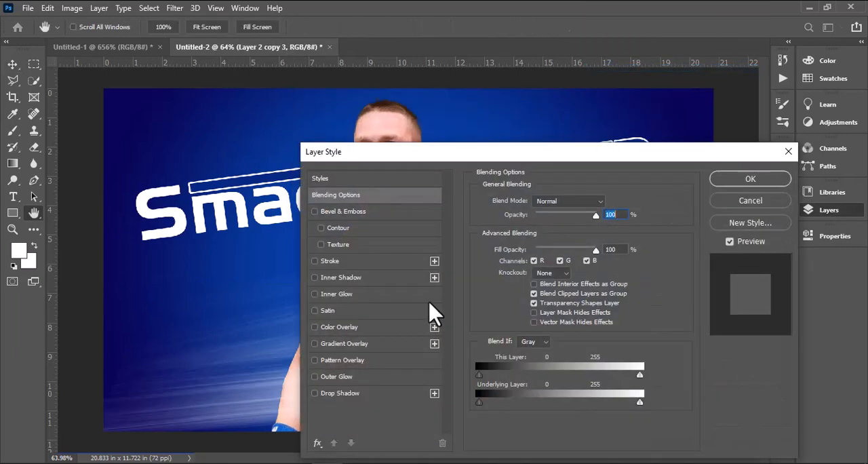
pyautogui.click(339, 327)
pyautogui.click(750, 178)
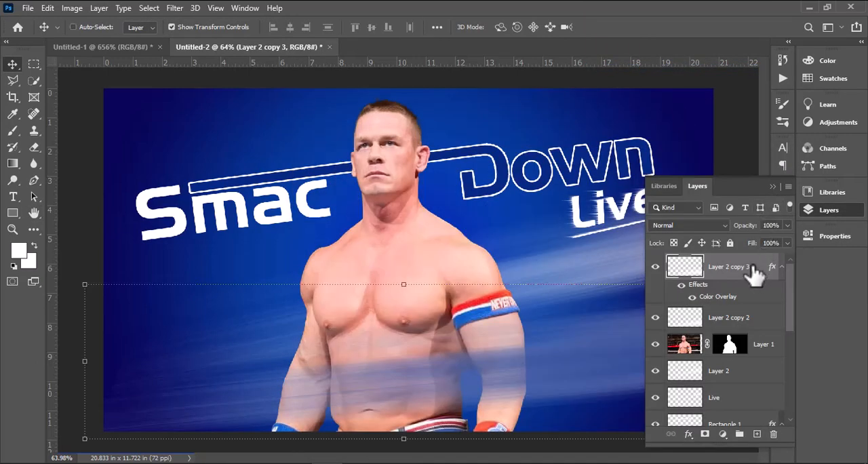
# Duplicate the color-overlaid streak layer, Layer 2 copy 3
pyautogui.rightClick(753, 270)
pyautogui.click(681, 81)
pyautogui.click(538, 123)
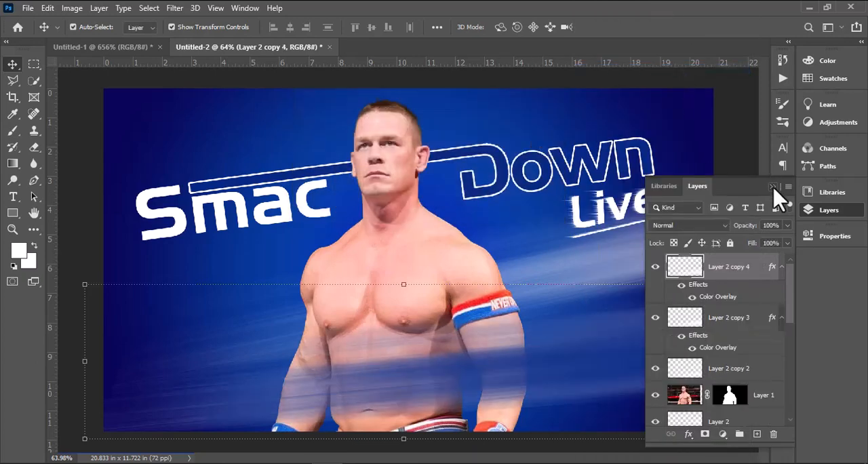
pyautogui.click(772, 186)
# Reorder the streak layers so the white Layer 2 copy 2 sits between Layer 2 copy 3 and Layer 2 copy 4
pyautogui.click(828, 209)
pyautogui.moveTo(746, 319); pyautogui.dragTo(749, 296)
pyautogui.doubleClick(742, 367)
pyautogui.moveTo(772, 380)
pyautogui.mouseDown()
pyautogui.moveTo(769, 270)
pyautogui.moveTo(768, 331)
pyautogui.moveTo(753, 359)
pyautogui.mouseUp()
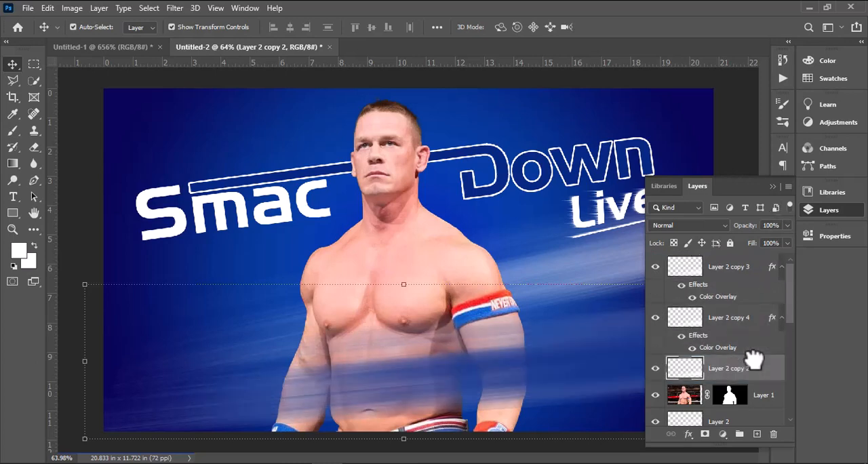
pyautogui.click(773, 187)
# Enlarge the white front streak to about 156%, shift it slightly up, and duplicate it twice
pyautogui.moveTo(407, 284); pyautogui.dragTo(425, 238)
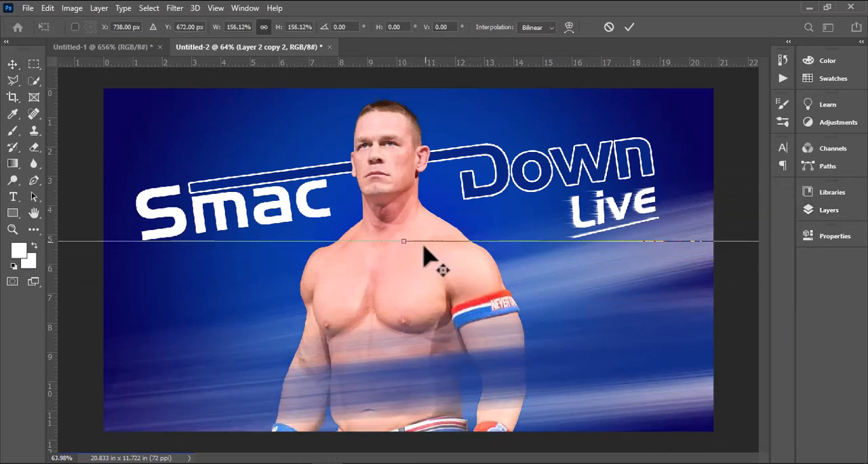
pyautogui.moveTo(686, 390); pyautogui.dragTo(690, 383)
pyautogui.scroll(-2, 612, 325)
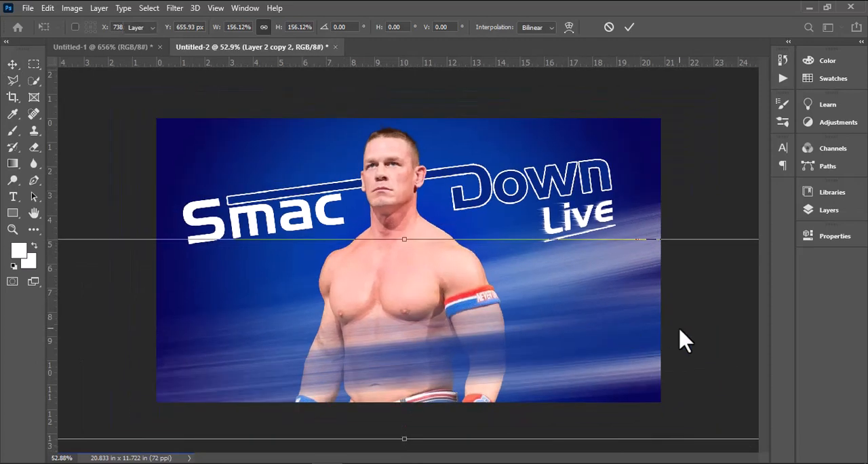
pyautogui.press('Return')
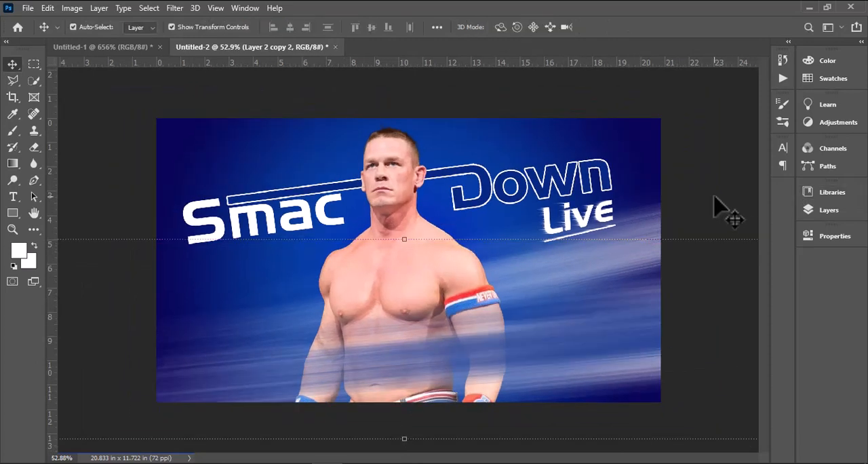
pyautogui.hotkey('ctrl', 'j')
pyautogui.hotkey('ctrl', 'j')
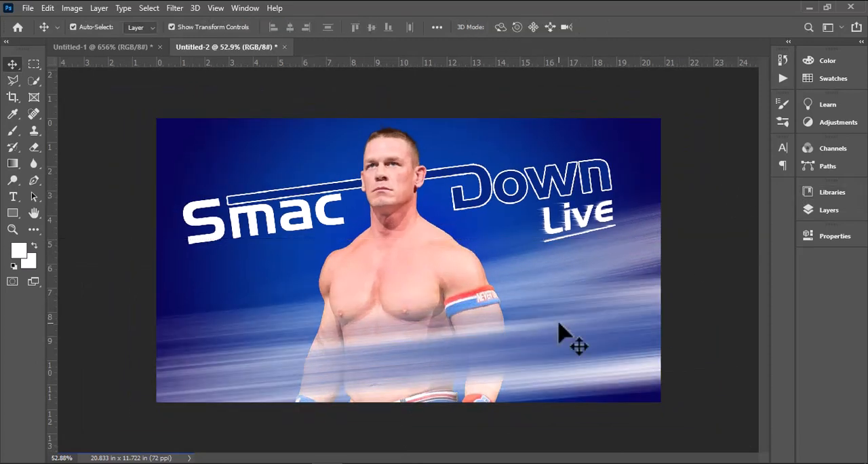
# Hide the wrestler's waist by painting black on Layer 1's mask with the hard round 123 px brush at 100% opacity
pyautogui.click(529, 203)
pyautogui.click(13, 148)
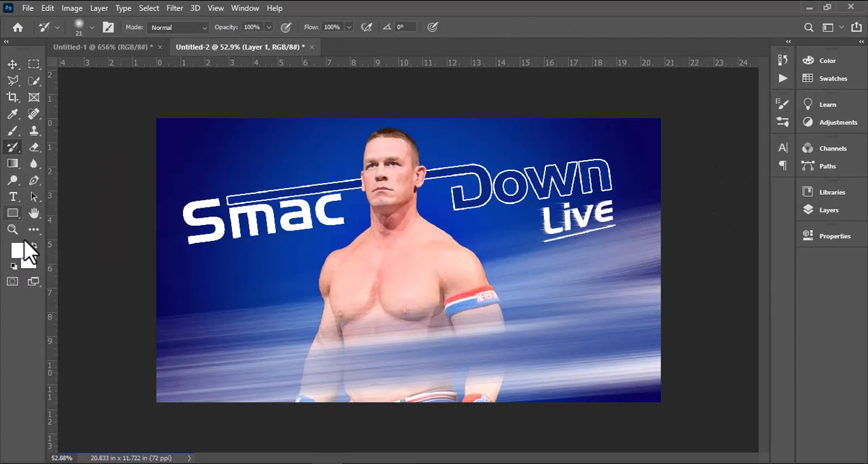
pyautogui.click(15, 65)
pyautogui.click(829, 210)
pyautogui.scroll(3, 746, 302)
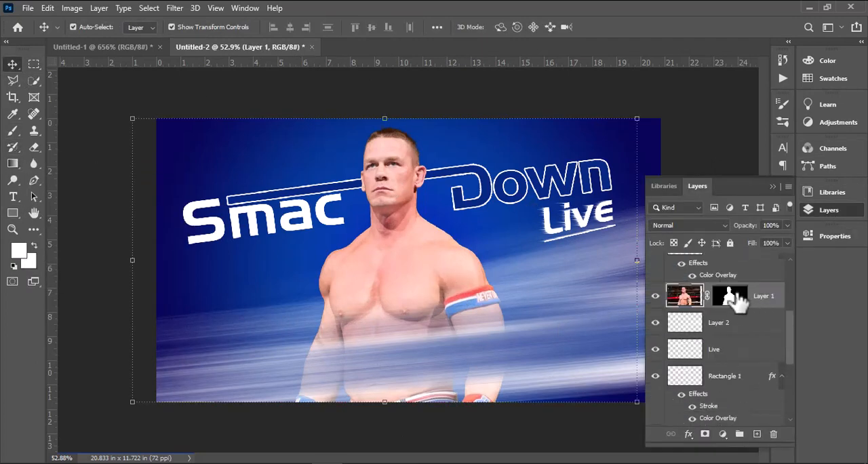
pyautogui.click(13, 131)
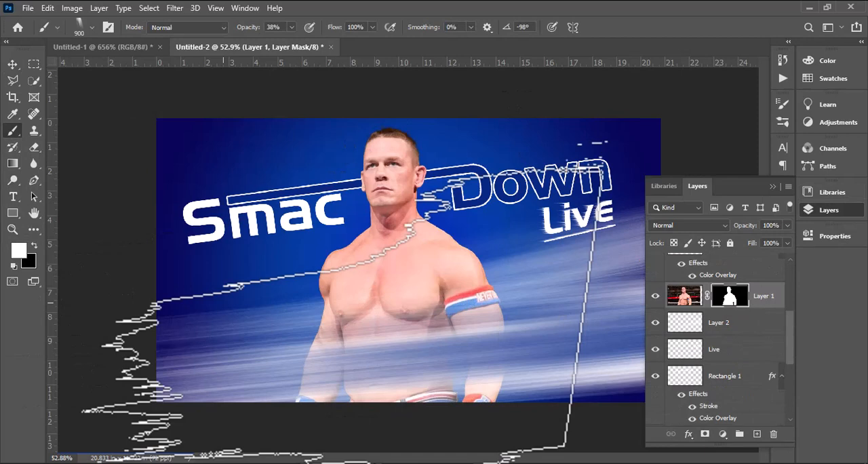
pyautogui.click(108, 28)
pyautogui.scroll(5, 763, 141)
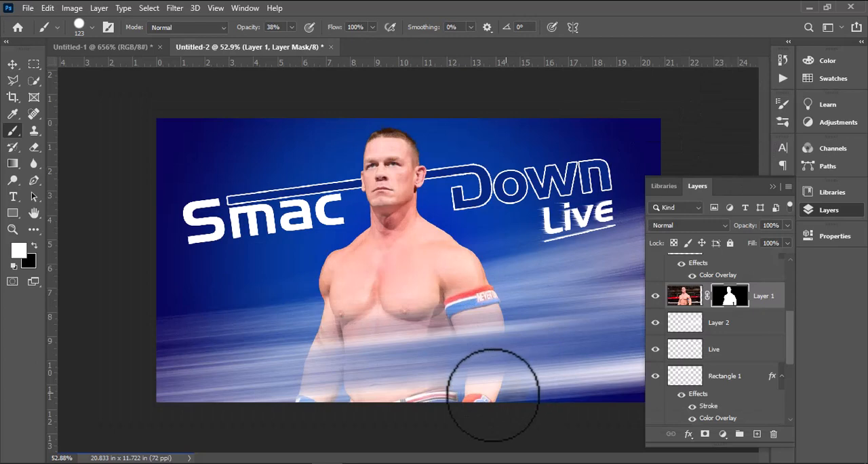
pyautogui.click(748, 99)
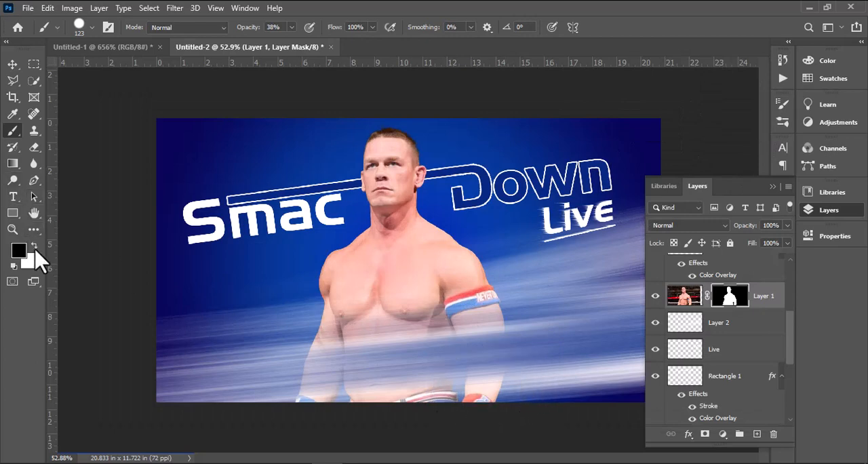
pyautogui.moveTo(494, 399)
pyautogui.mouseDown()
pyautogui.moveTo(277, 405)
pyautogui.moveTo(532, 386)
pyautogui.moveTo(391, 395)
pyautogui.moveTo(514, 374)
pyautogui.moveTo(351, 394)
pyautogui.mouseUp()
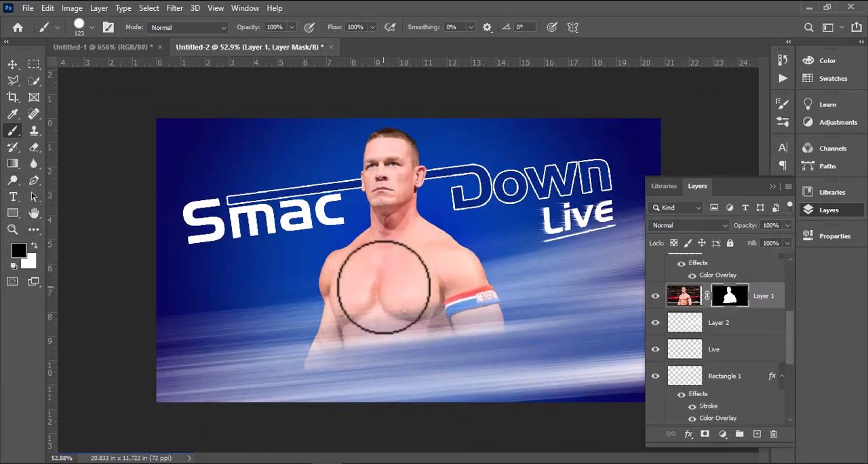
# Soften the fade of the wrestler's lower body on the mask with a soft round 200 px black brush
pyautogui.click(92, 27)
pyautogui.click(107, 28)
pyautogui.click(206, 125)
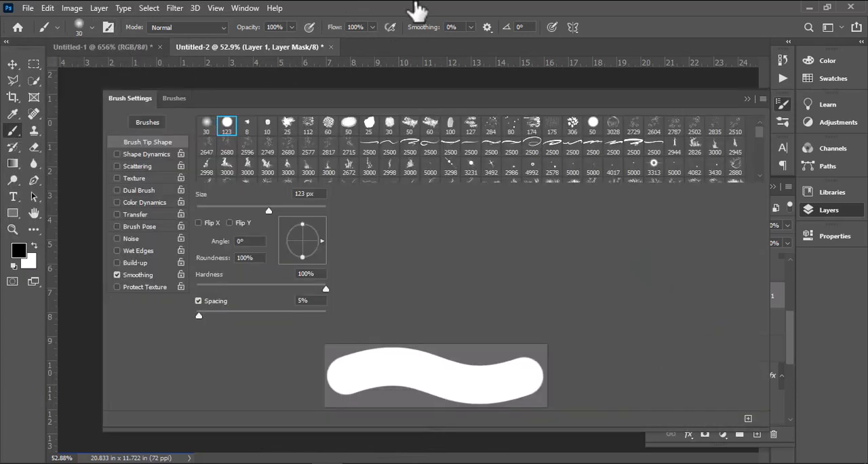
pyautogui.click(748, 99)
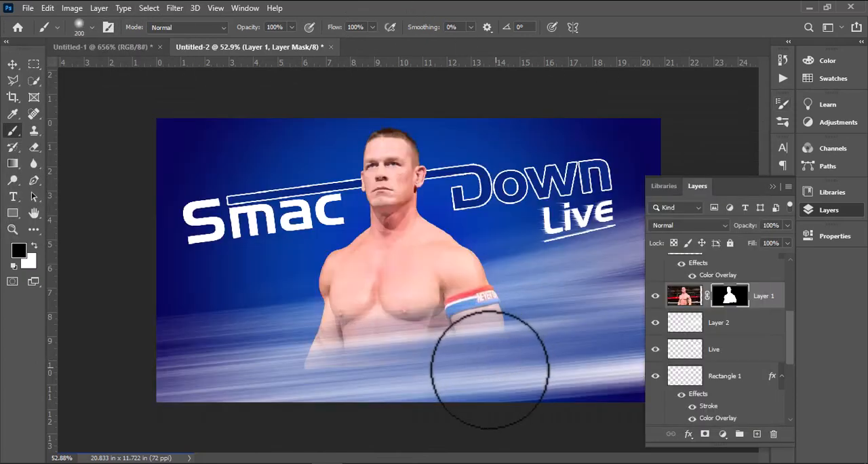
pyautogui.moveTo(490, 369)
pyautogui.mouseDown()
pyautogui.moveTo(268, 396)
pyautogui.moveTo(318, 369)
pyautogui.mouseUp()
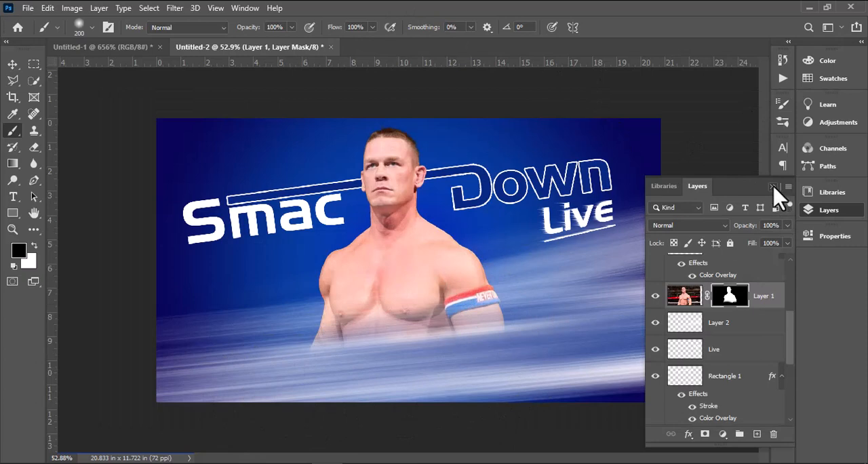
pyautogui.click(773, 185)
# Choose the 3231 px light burst brush and add a new layer above all the others
pyautogui.click(12, 64)
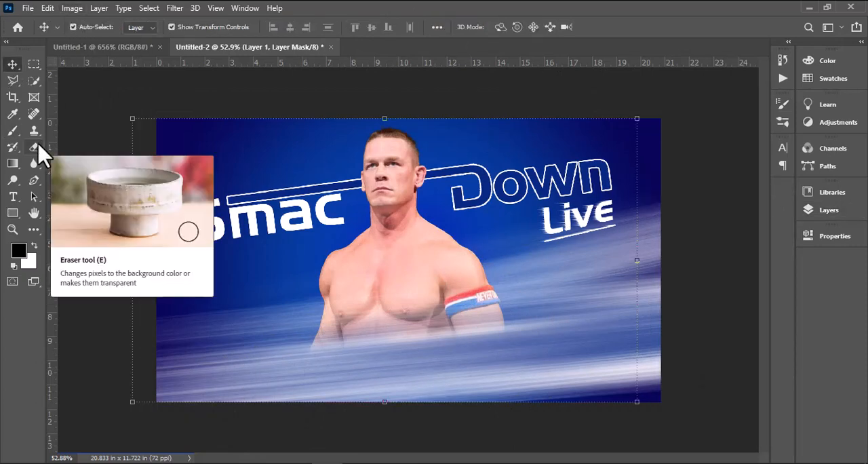
pyautogui.click(12, 130)
pyautogui.click(108, 28)
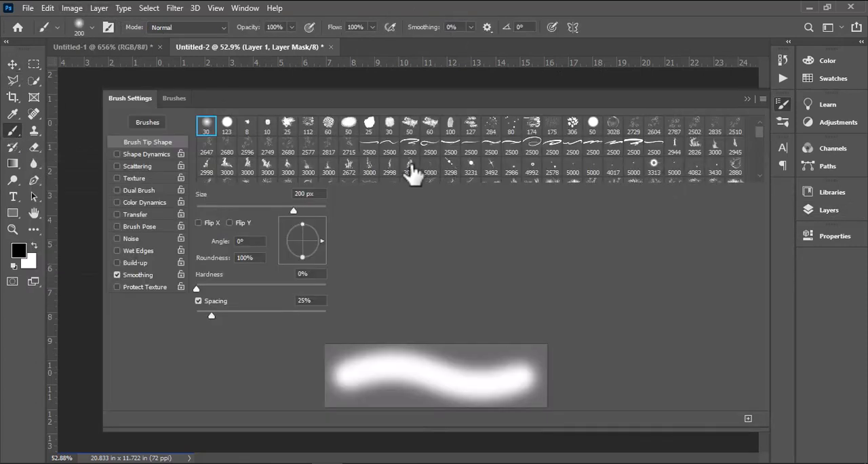
pyautogui.click(472, 172)
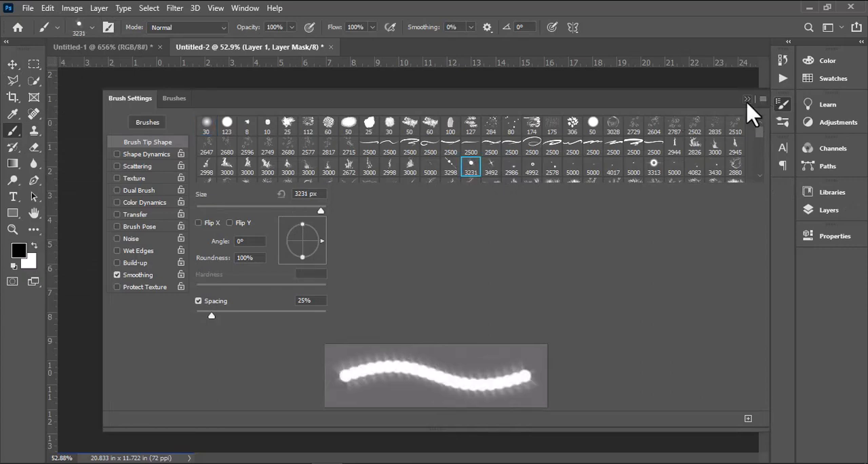
pyautogui.click(828, 210)
pyautogui.scroll(3, 746, 305)
pyautogui.click(739, 267)
pyautogui.click(756, 434)
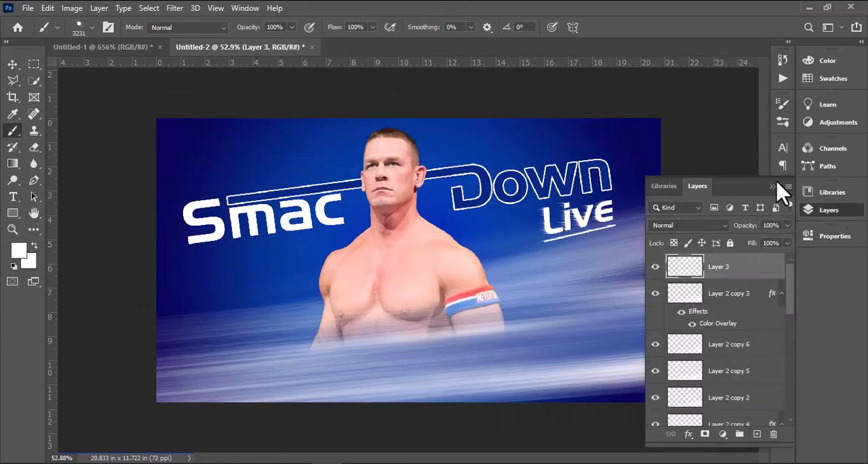
pyautogui.click(772, 186)
# Set the brush to 900 px and 40% opacity and try stamping a white light burst near the canvas's right edge
pyautogui.press('[')
pyautogui.press('[')
pyautogui.press('[')
pyautogui.press('[')
pyautogui.press('[')
pyautogui.press('[')
pyautogui.press('[')
pyautogui.press('[')
pyautogui.press('[')
pyautogui.press('[')
pyautogui.press('[')
pyautogui.press('[')
pyautogui.press('[')
pyautogui.press('[')
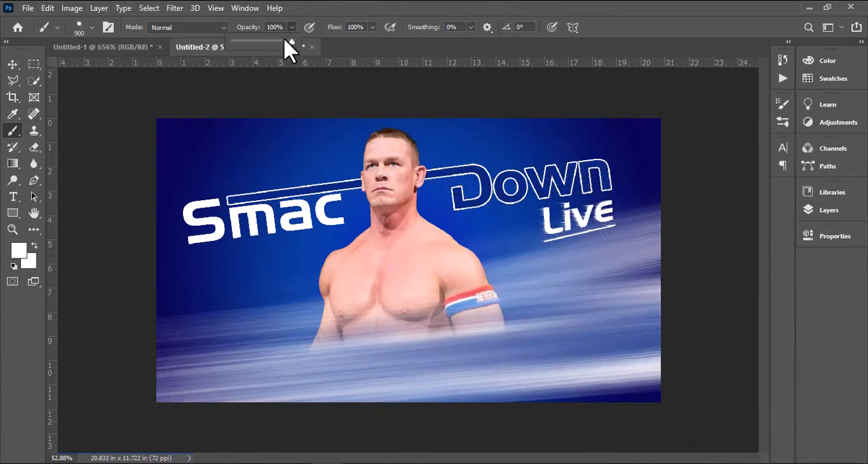
pyautogui.moveTo(285, 40); pyautogui.dragTo(255, 41)
pyautogui.click(639, 309)
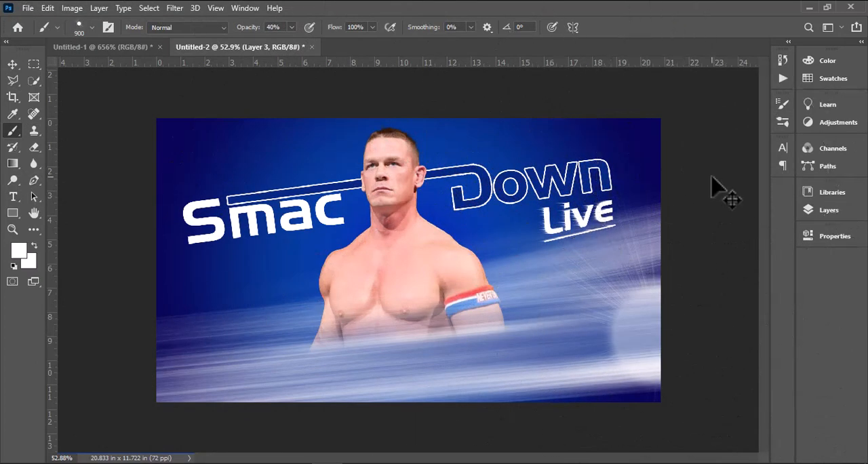
# Switch to the 3492 px starburst brush, reduce it to 900 px, and stamp a white burst near the canvas's right edge
pyautogui.click(80, 28)
pyautogui.click(108, 27)
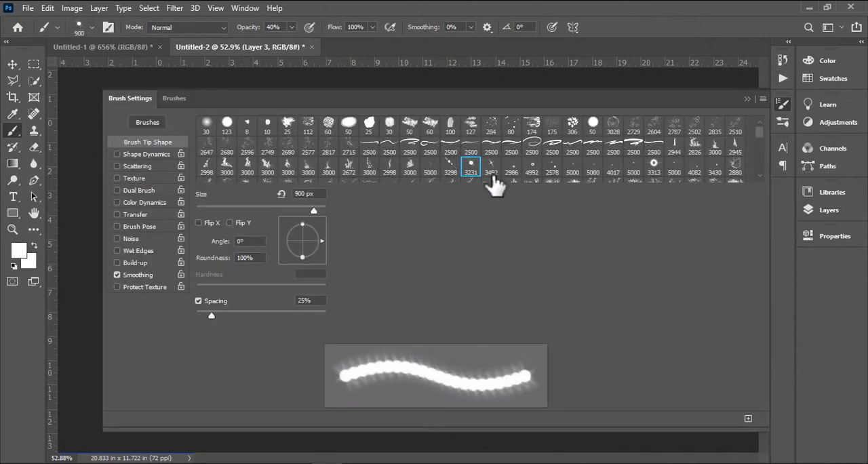
pyautogui.click(747, 99)
pyautogui.press('[')
pyautogui.press('[')
pyautogui.press('[')
pyautogui.press('[')
pyautogui.press('[')
pyautogui.press('[')
pyautogui.press('[')
pyautogui.press('[')
pyautogui.press('[')
pyautogui.press('[')
pyautogui.press('[')
pyautogui.press('[')
pyautogui.press('[')
pyautogui.press('[')
pyautogui.press('[')
pyautogui.press('[')
pyautogui.press('[')
pyautogui.press('[')
pyautogui.press('[')
pyautogui.press('[')
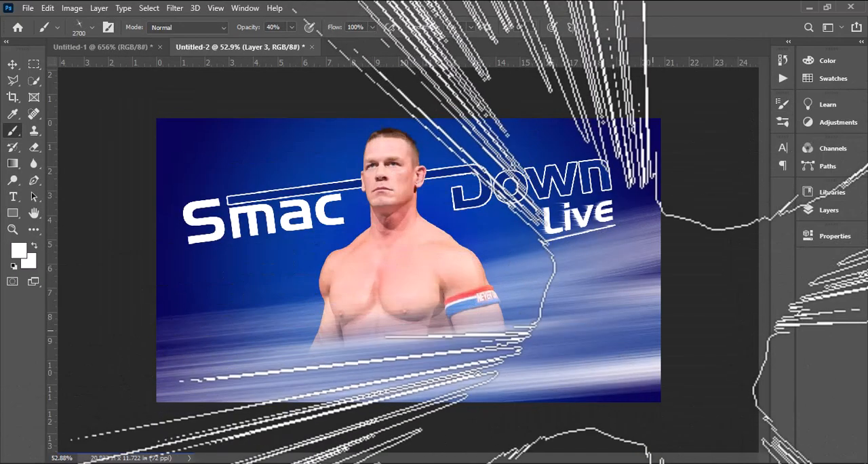
pyautogui.press('[')
pyautogui.click(644, 291)
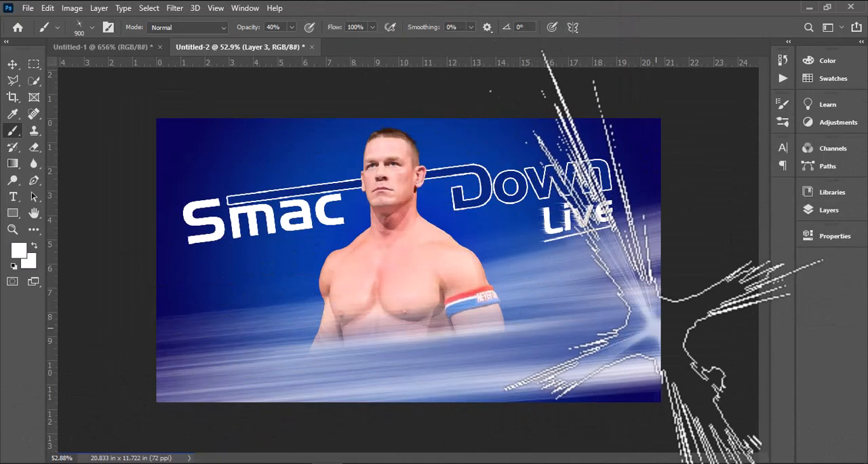
# Stretch the starburst to about 196% width and 107% height, rotate it -15°, and move its center to the canvas's right edge
pyautogui.click(10, 66)
pyautogui.moveTo(670, 189); pyautogui.dragTo(626, 172)
pyautogui.moveTo(648, 297); pyautogui.dragTo(646, 328)
pyautogui.moveTo(521, 229); pyautogui.dragTo(410, 244)
pyautogui.moveTo(648, 333); pyautogui.dragTo(658, 334)
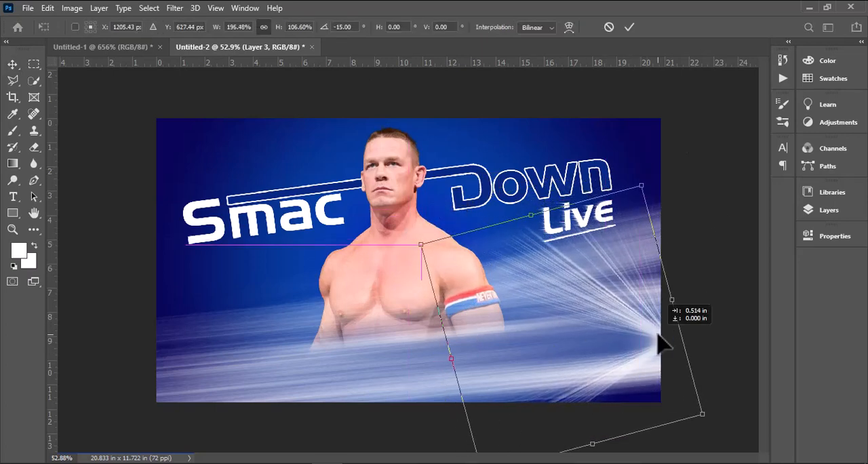
pyautogui.click(732, 256)
pyautogui.click(732, 255)
# Move the Layer 2 streak behind the wrestler down by about 1.26 in and slightly left
pyautogui.moveTo(651, 216); pyautogui.dragTo(645, 247)
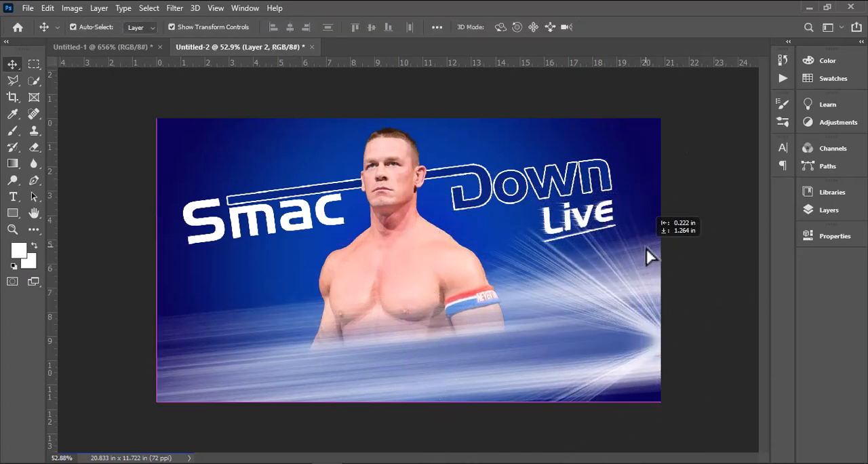